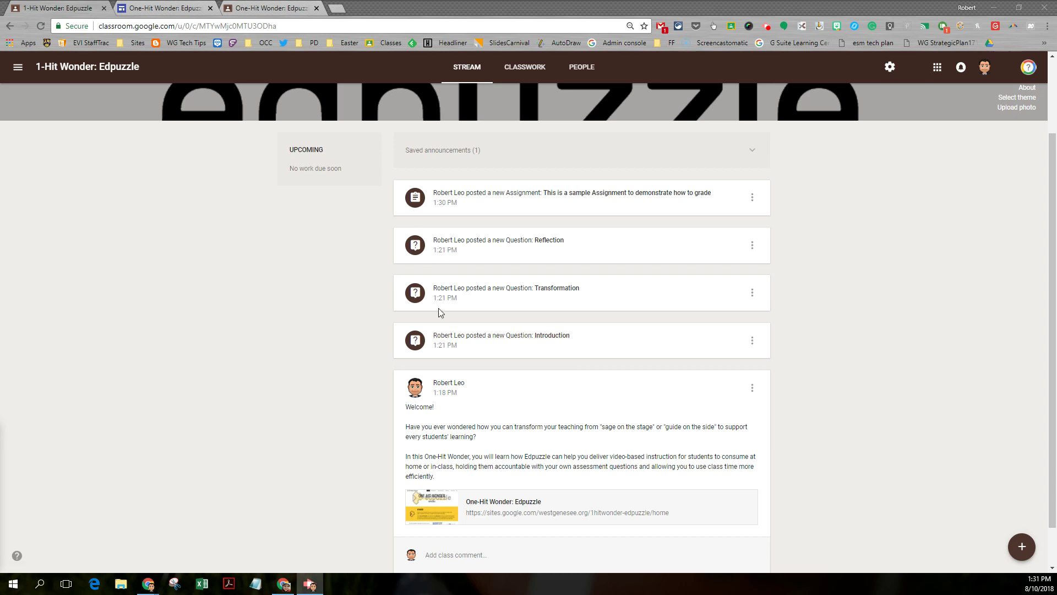
Expand the sample assignment on Classwork to see 0 turned in, then bring up the student's window
{"action": "left_click", "coordinate": [525, 71]}
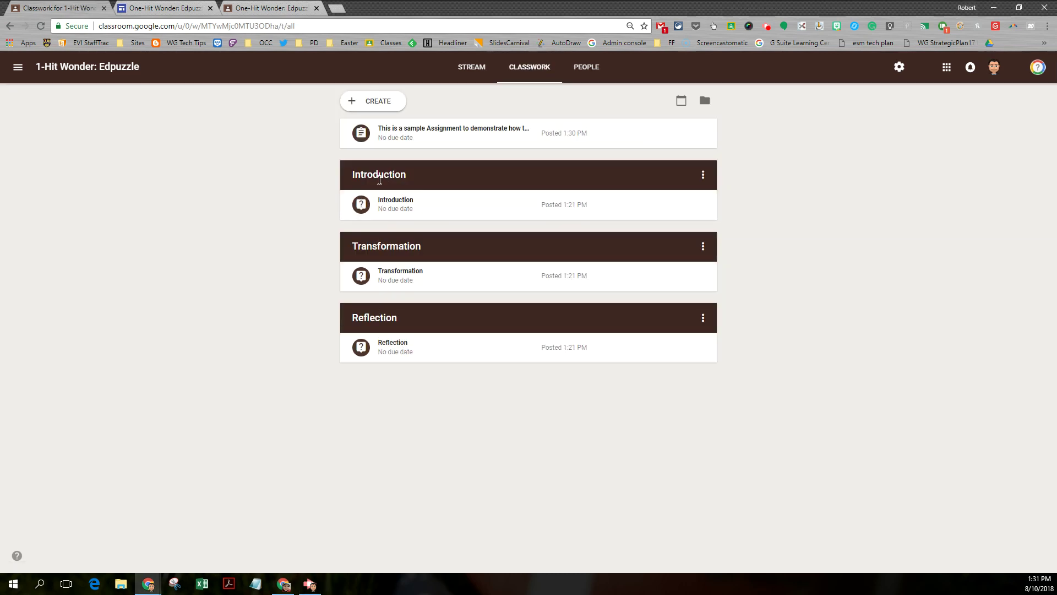
{"action": "left_click", "coordinate": [703, 246]}
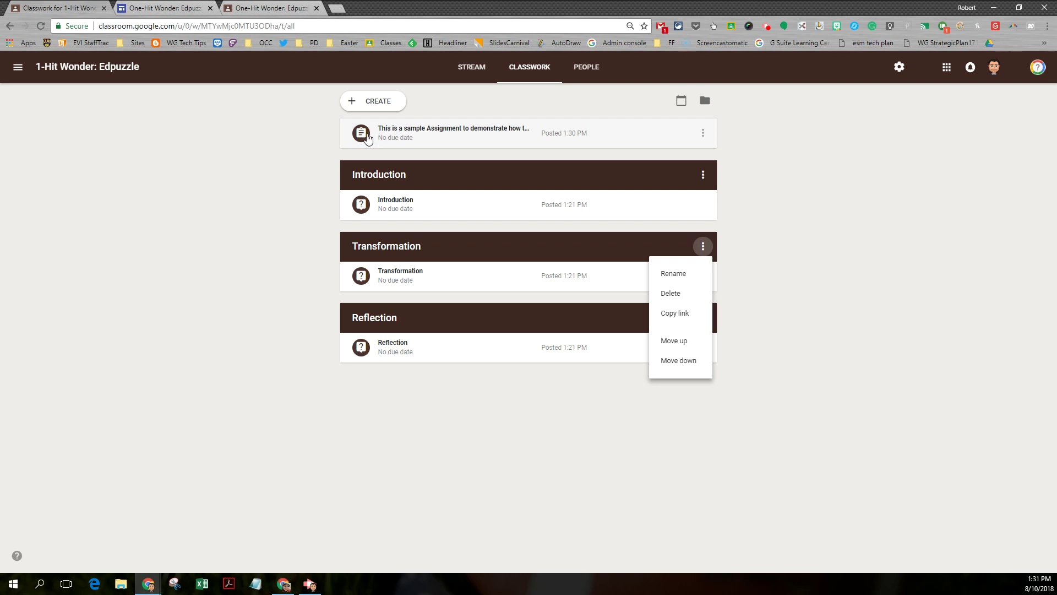
{"action": "left_click", "coordinate": [439, 137]}
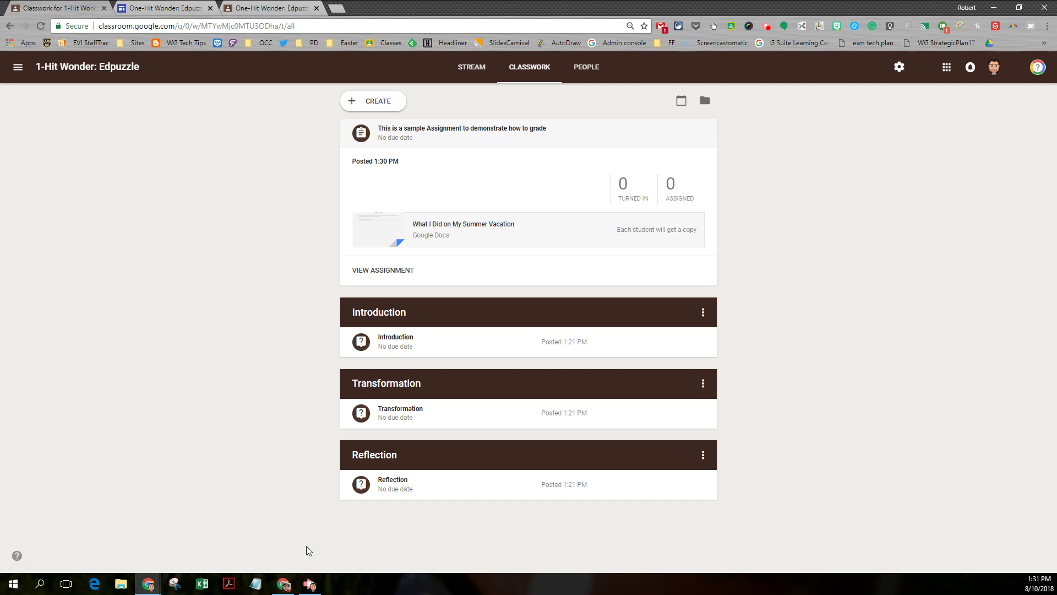
{"action": "left_click", "coordinate": [293, 590]}
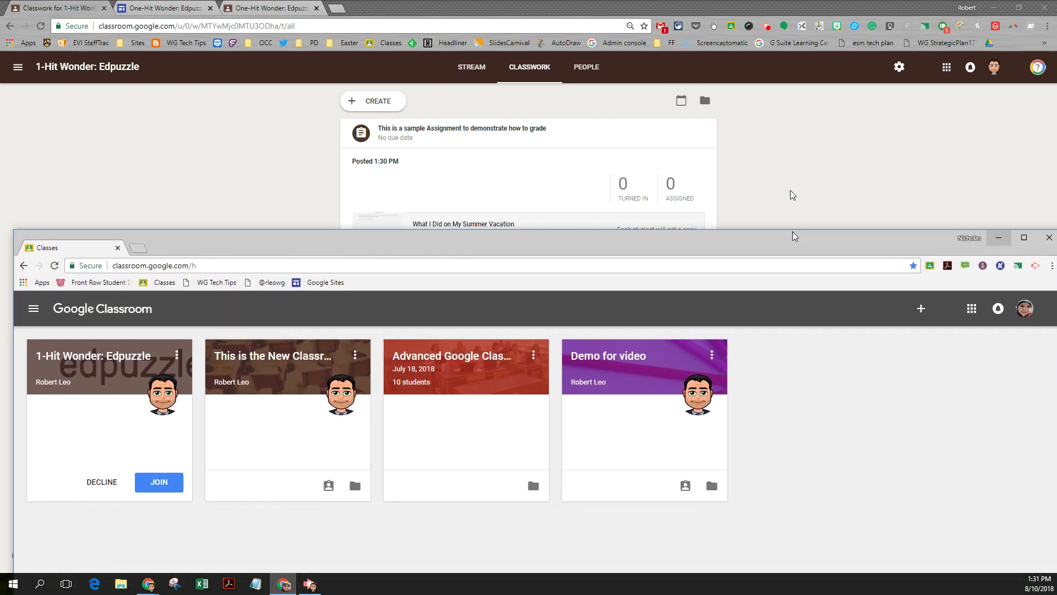
Maximize the student's browser window and join the 1-Hit Wonder: Edpuzzle class
{"action": "left_click_drag", "start_coordinate": [794, 236], "coordinate": [771, 67]}
{"action": "left_click", "coordinate": [1003, 66]}
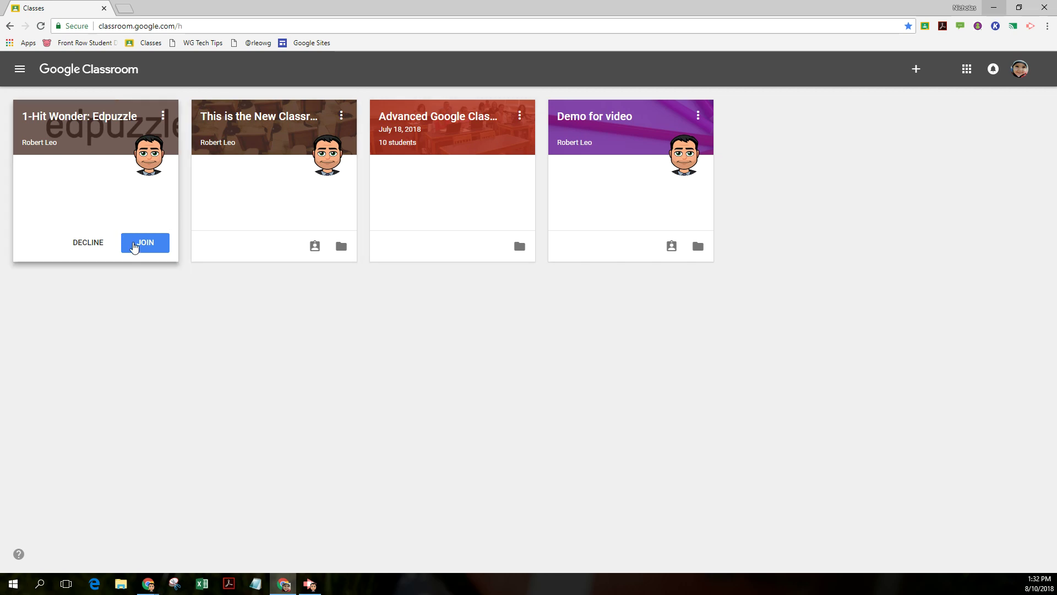
{"action": "left_click", "coordinate": [134, 246]}
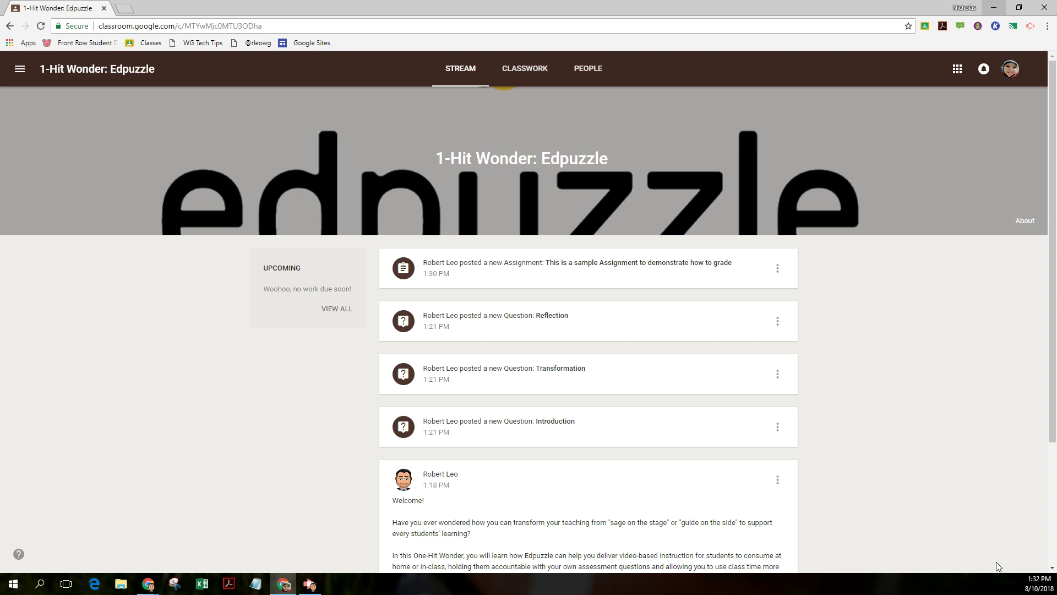
Open the class's Class Materials site from About, then return to Classroom and close About
{"action": "scroll", "coordinate": [1046, 453], "scroll_direction": "down", "scroll_amount": 3}
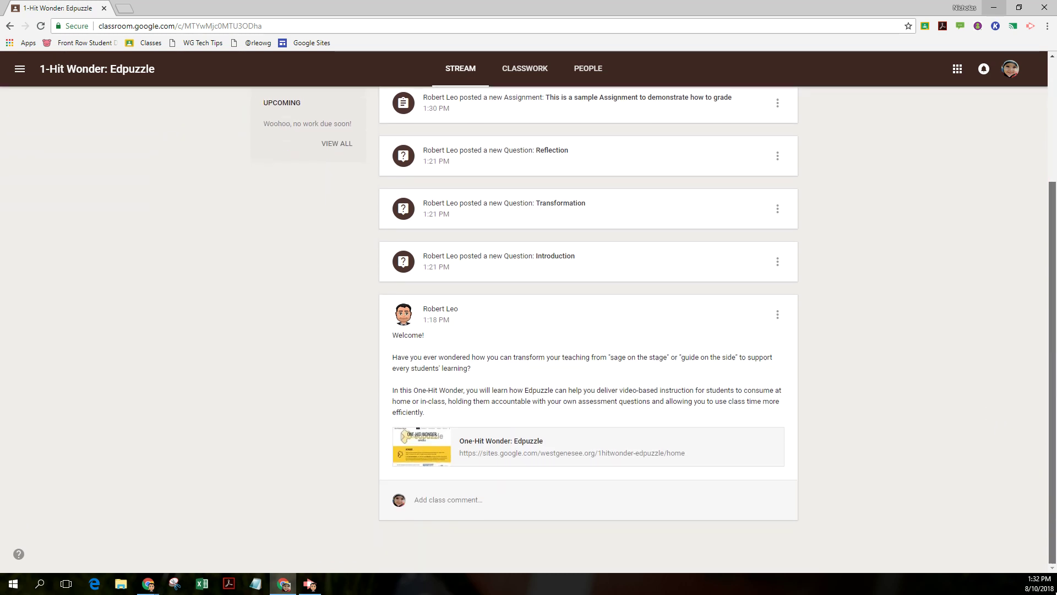
{"action": "scroll", "coordinate": [1046, 430], "scroll_direction": "up", "scroll_amount": 3}
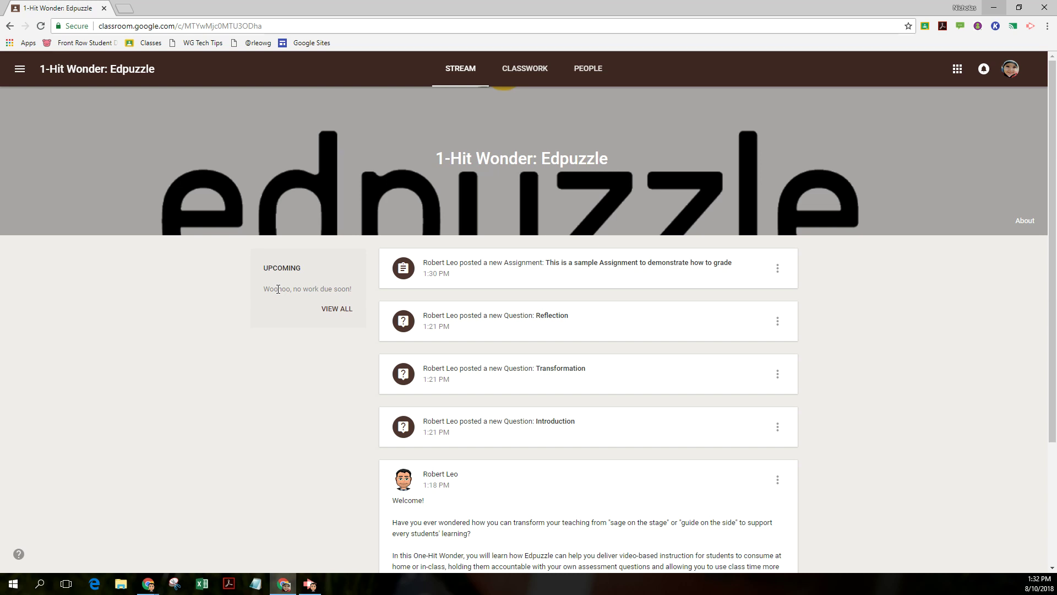
{"action": "left_click", "coordinate": [1025, 221]}
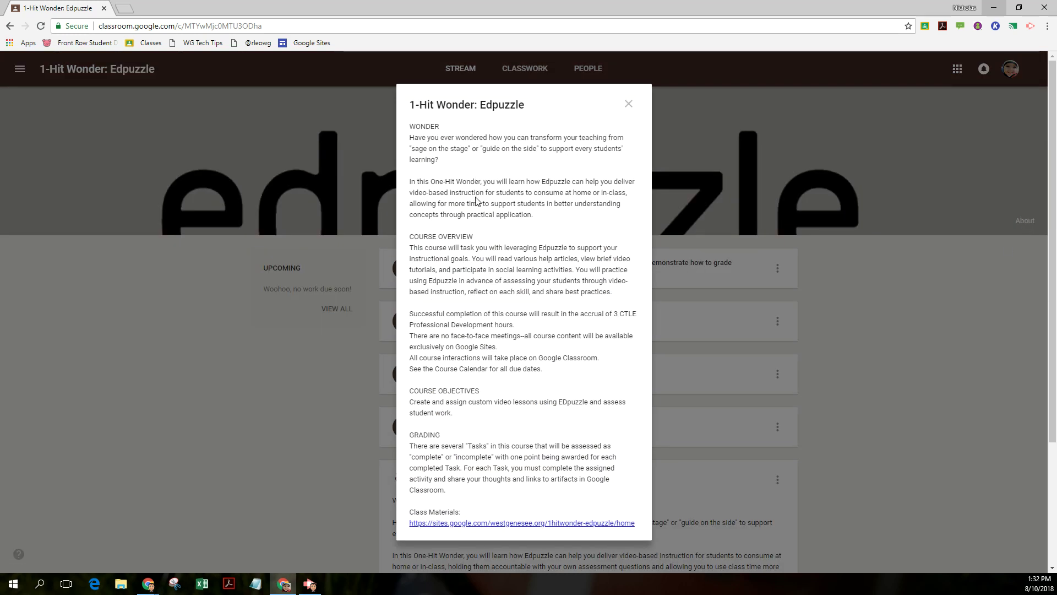
{"action": "left_click", "coordinate": [491, 527]}
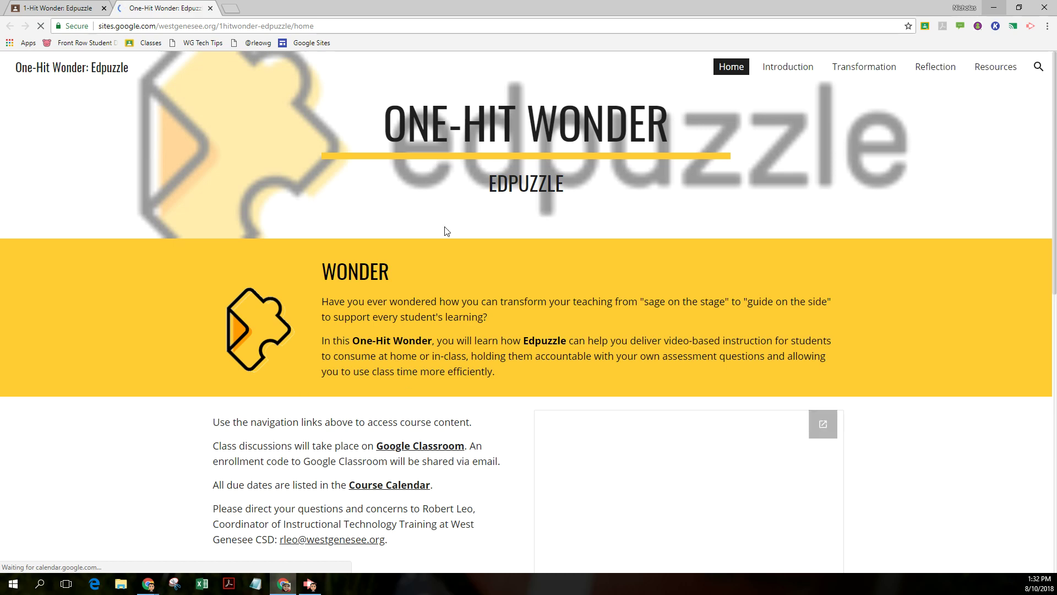
{"action": "key", "text": "ctrl+shift+Tab"}
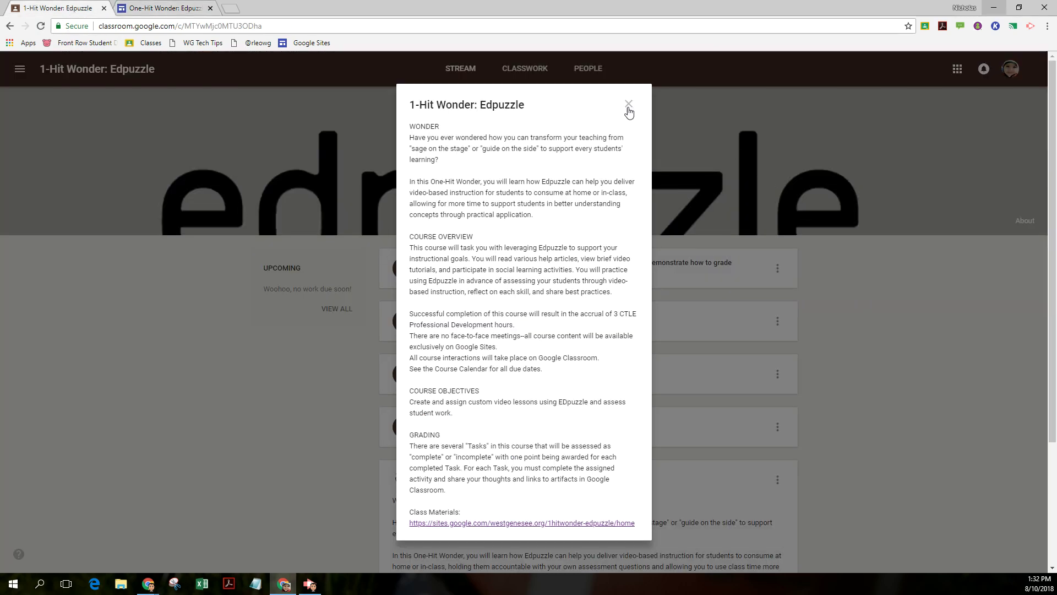
{"action": "left_click", "coordinate": [628, 108]}
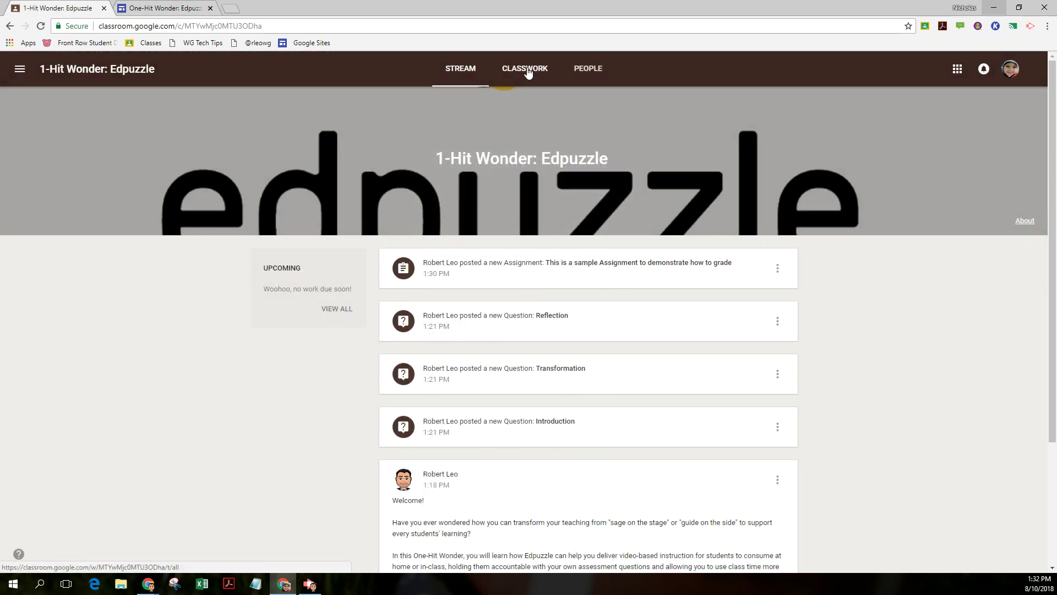
View the class's People list, then go back to the student's Classwork page
{"action": "left_click", "coordinate": [584, 70]}
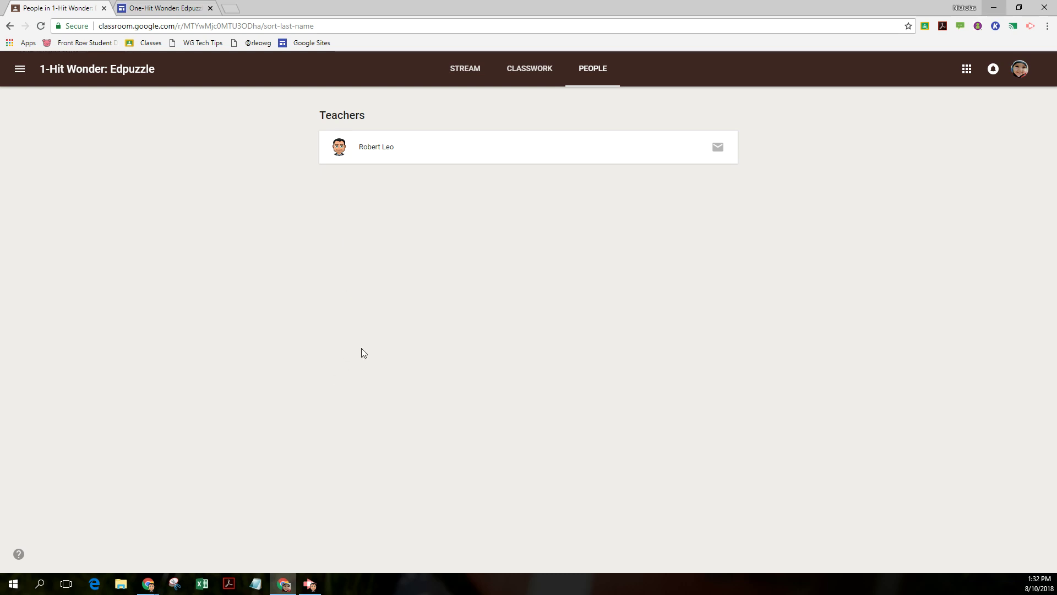
{"action": "left_click", "coordinate": [530, 76]}
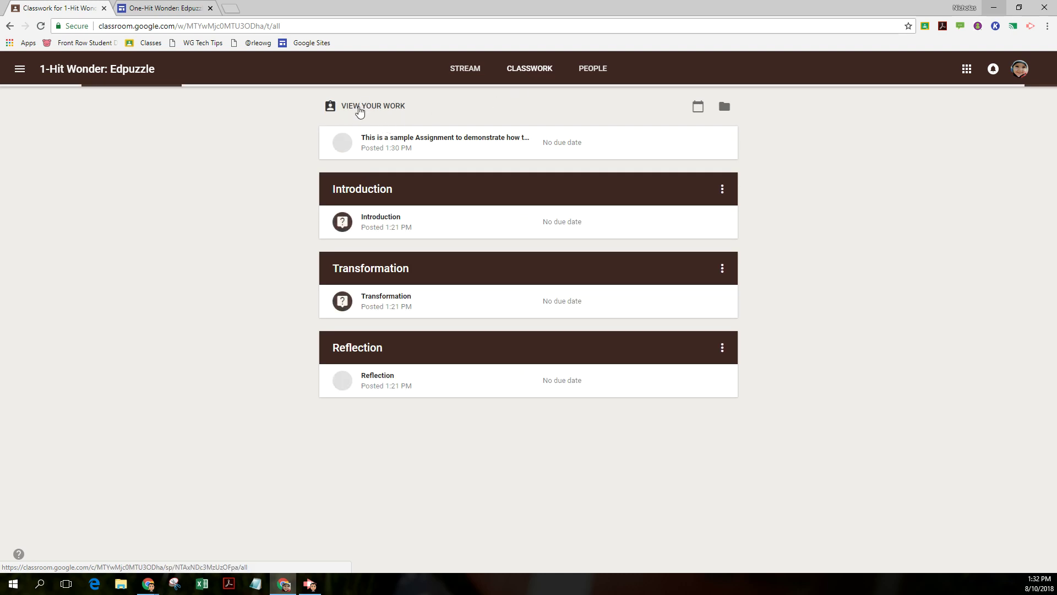
Review the student's work under Assigned, Returned with grade and Missing filters, then expand the sample assignment
{"action": "left_click", "coordinate": [359, 110]}
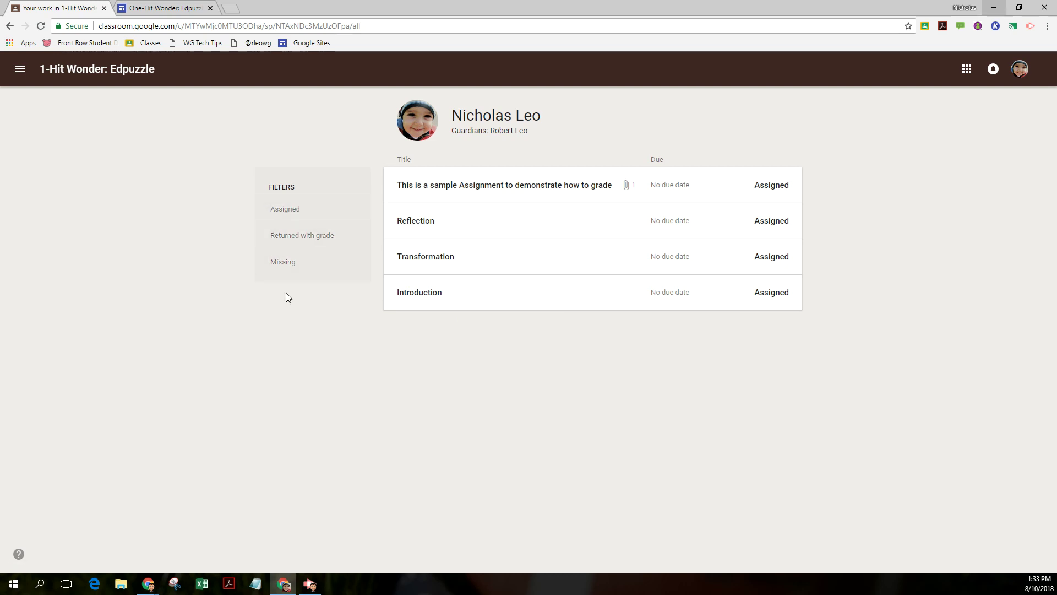
{"action": "left_click", "coordinate": [284, 212]}
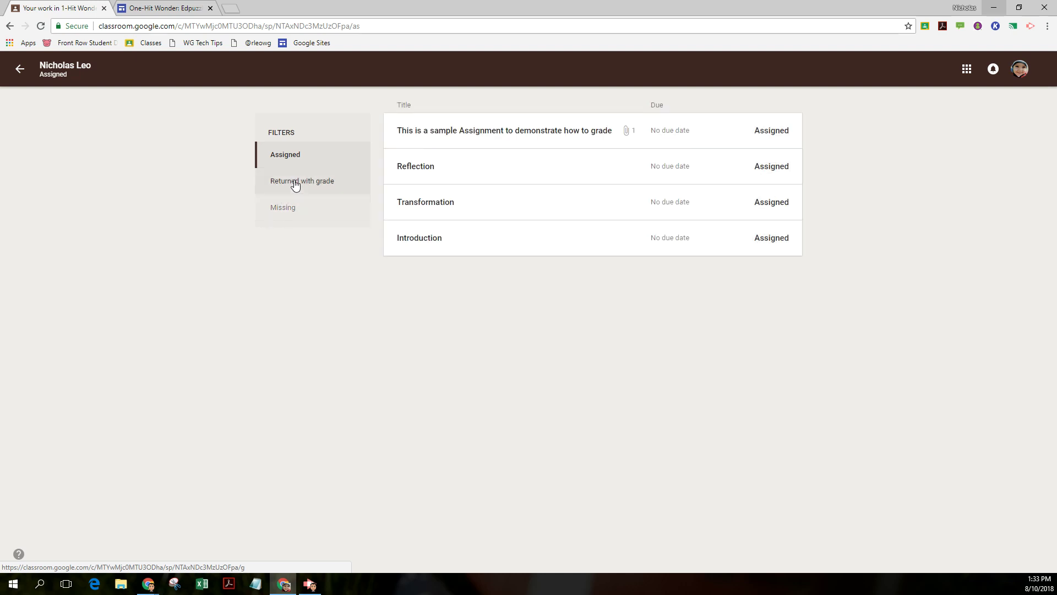
{"action": "left_click", "coordinate": [292, 190]}
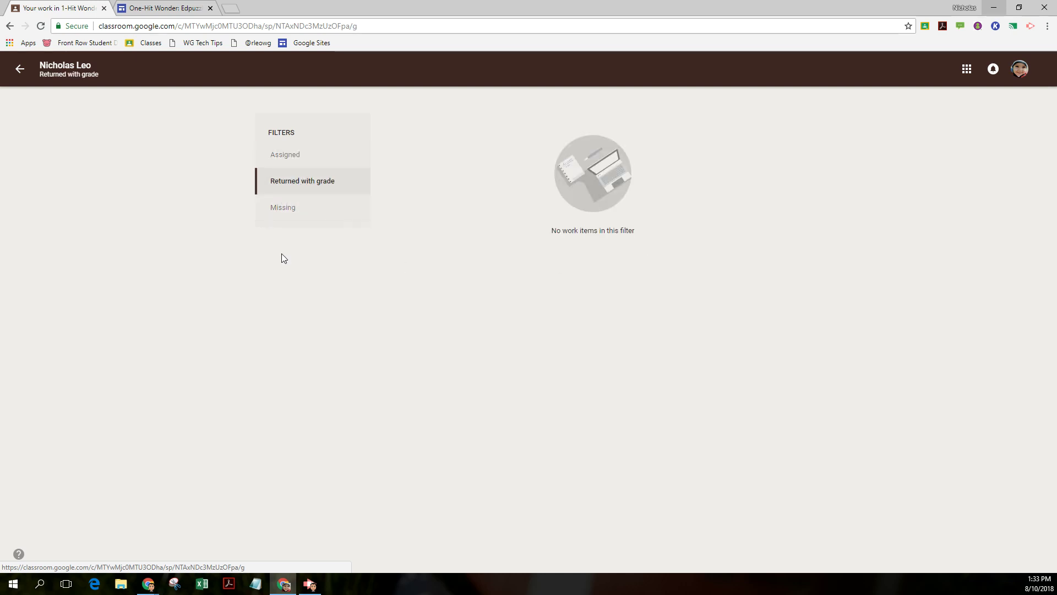
{"action": "left_click", "coordinate": [283, 209]}
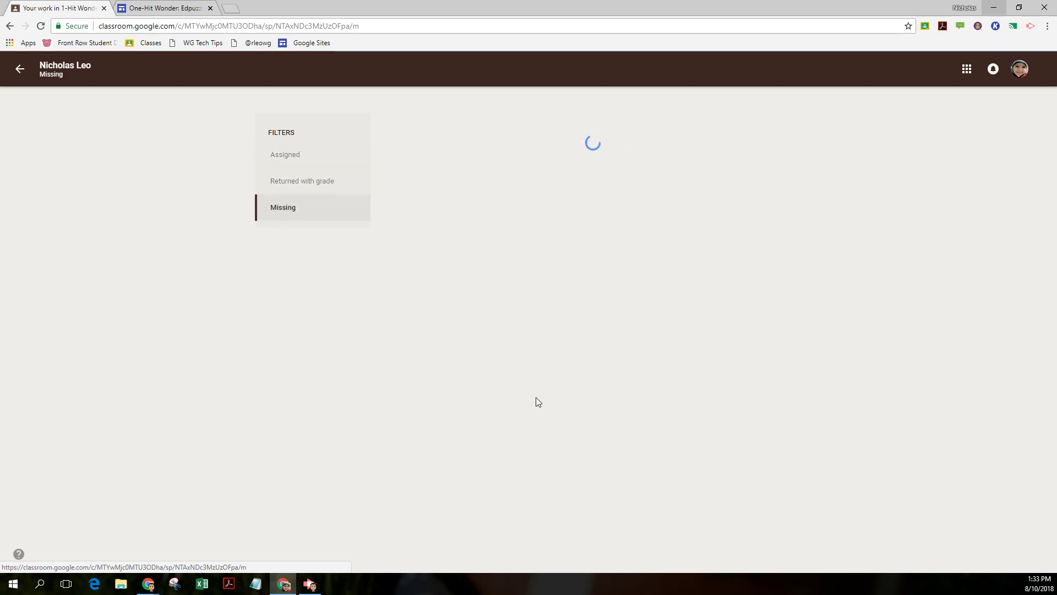
{"action": "left_click", "coordinate": [304, 165]}
{"action": "left_click", "coordinate": [19, 69]}
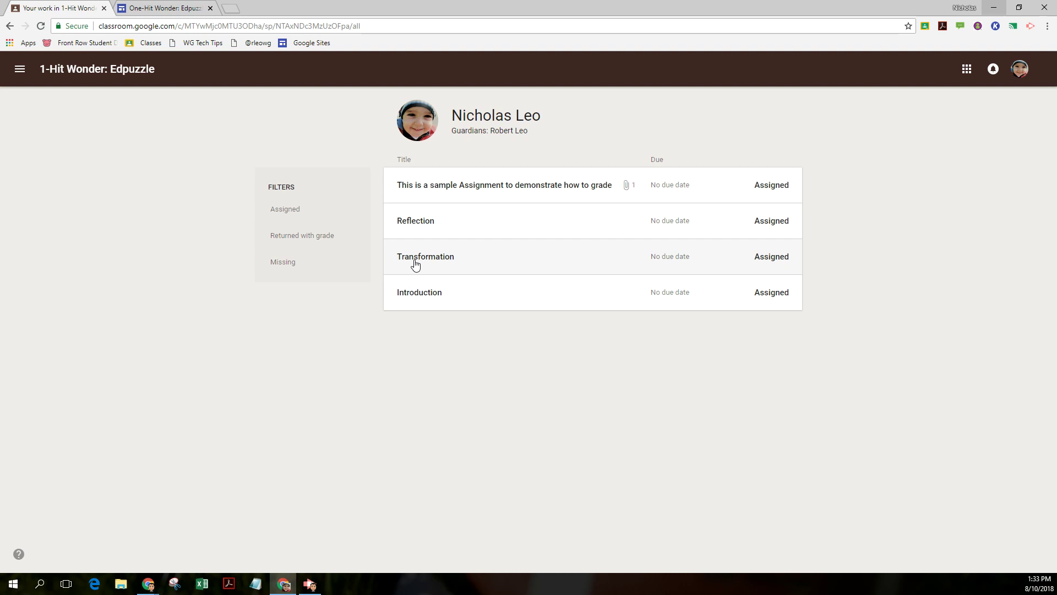
{"action": "left_click", "coordinate": [532, 192]}
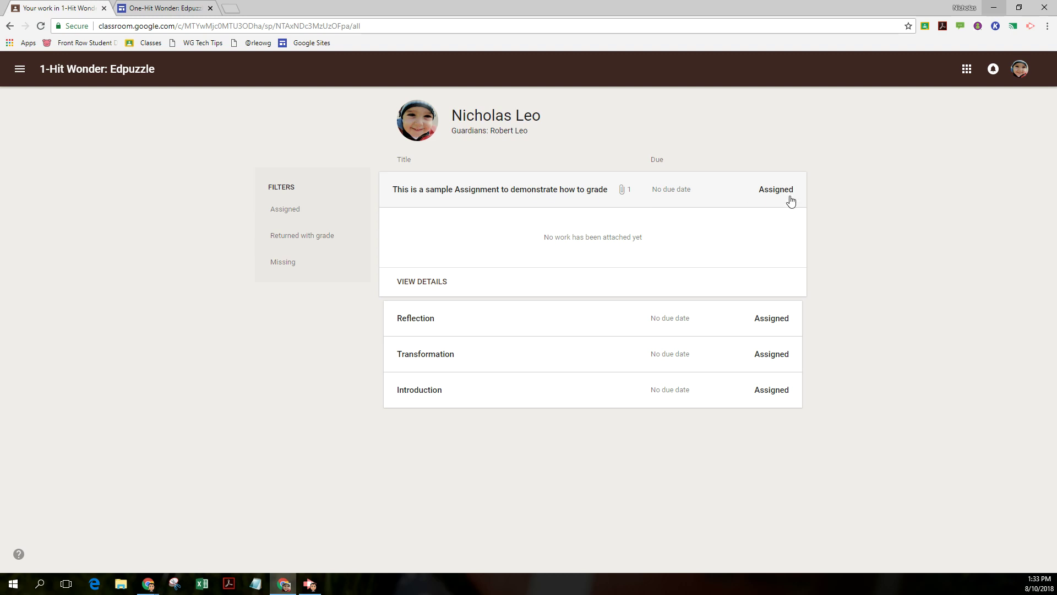
Make the student's copy of the vacation template from the assignment details and open it
{"action": "left_click", "coordinate": [412, 285]}
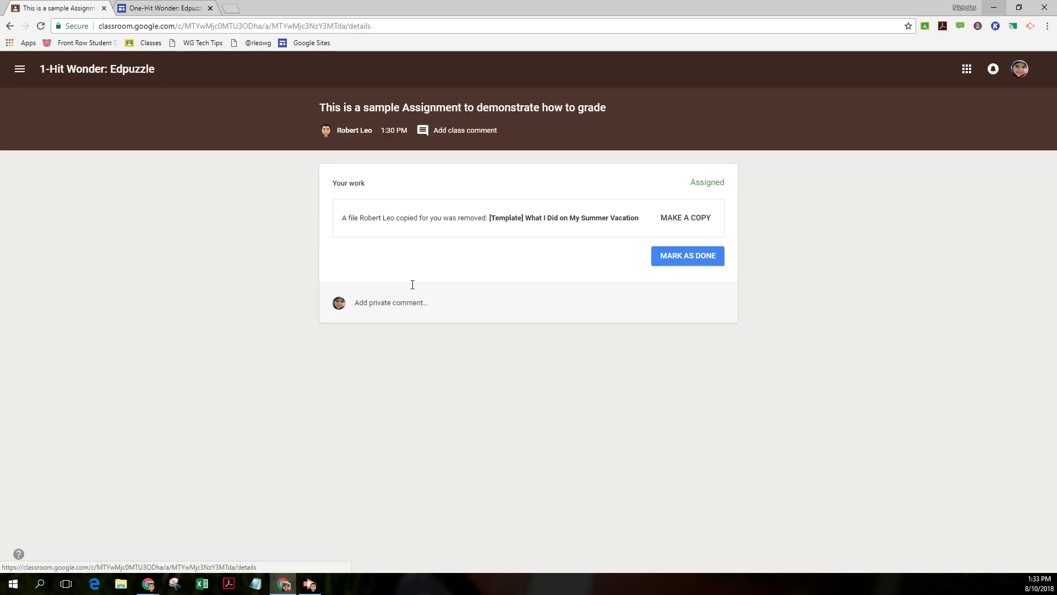
{"action": "left_click", "coordinate": [679, 221]}
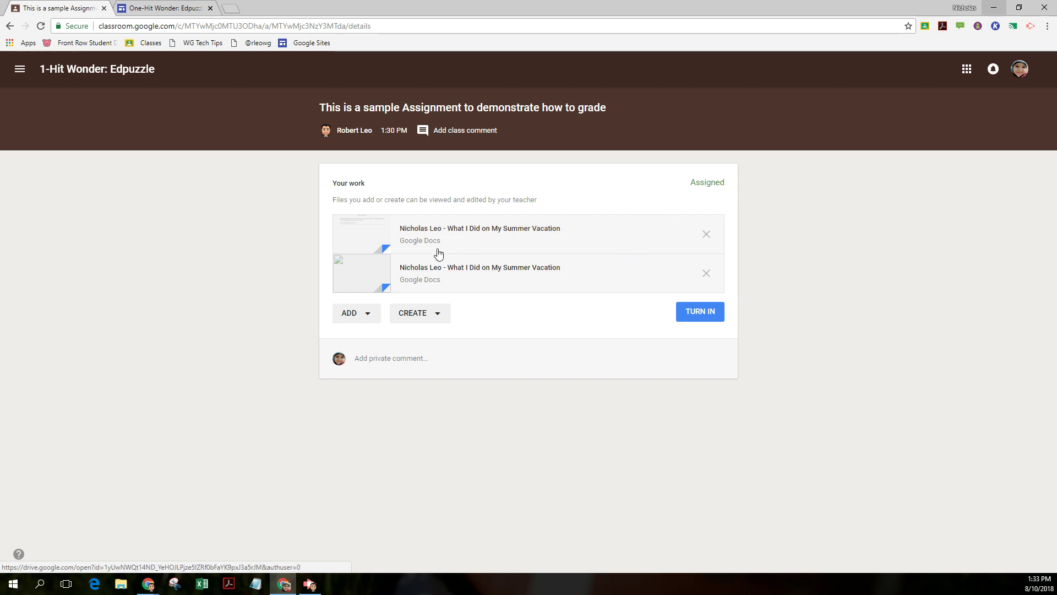
{"action": "left_click", "coordinate": [465, 235]}
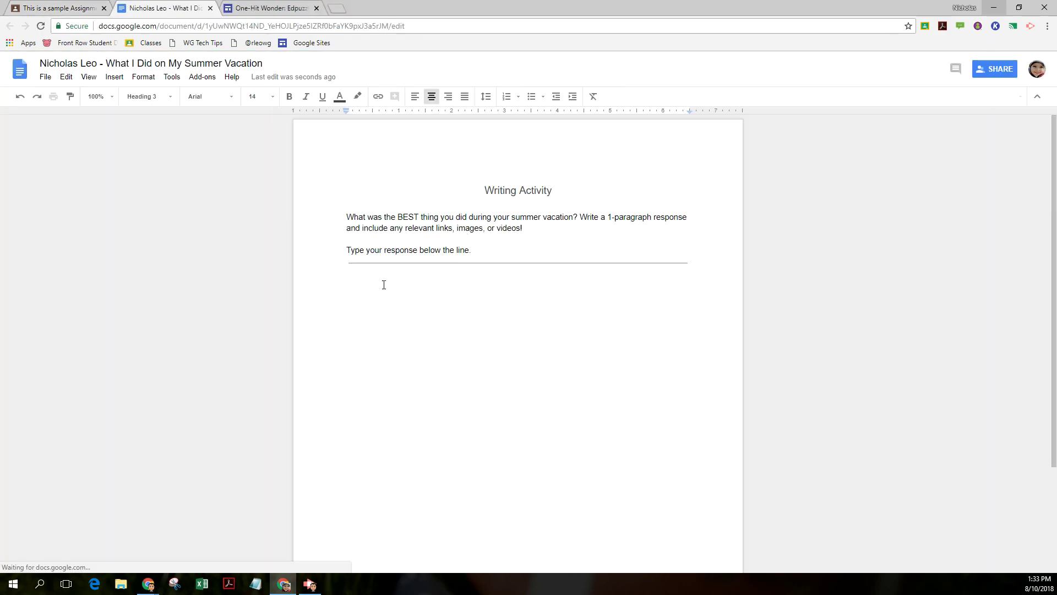
Write the sentence about the family vacation to Rehoboth Beach, correcting 'Delewar' to 'Delaware'
{"action": "left_click", "coordinate": [376, 290]}
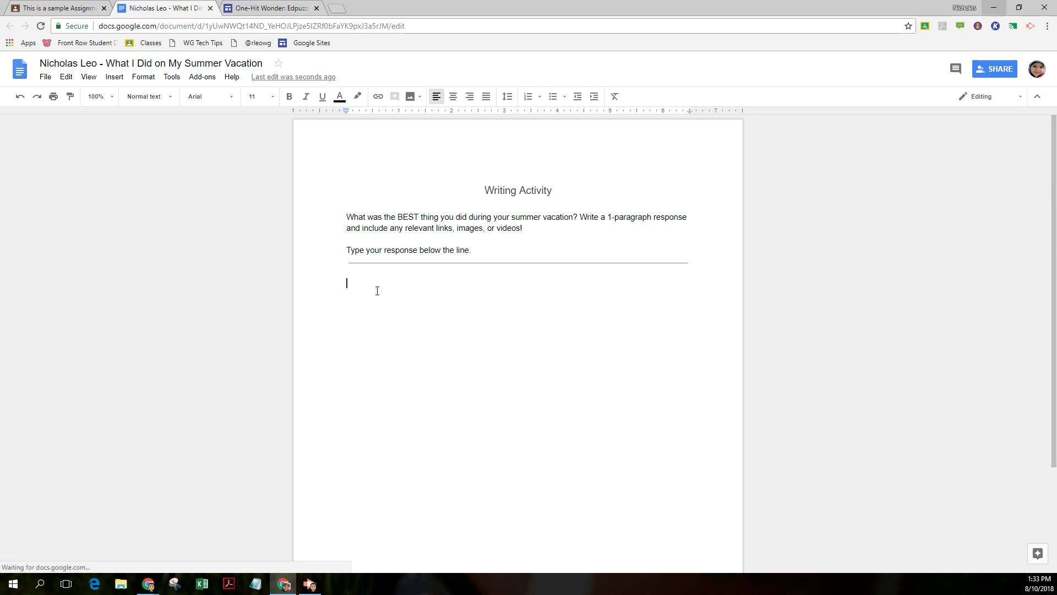
{"action": "type", "text": "During "}
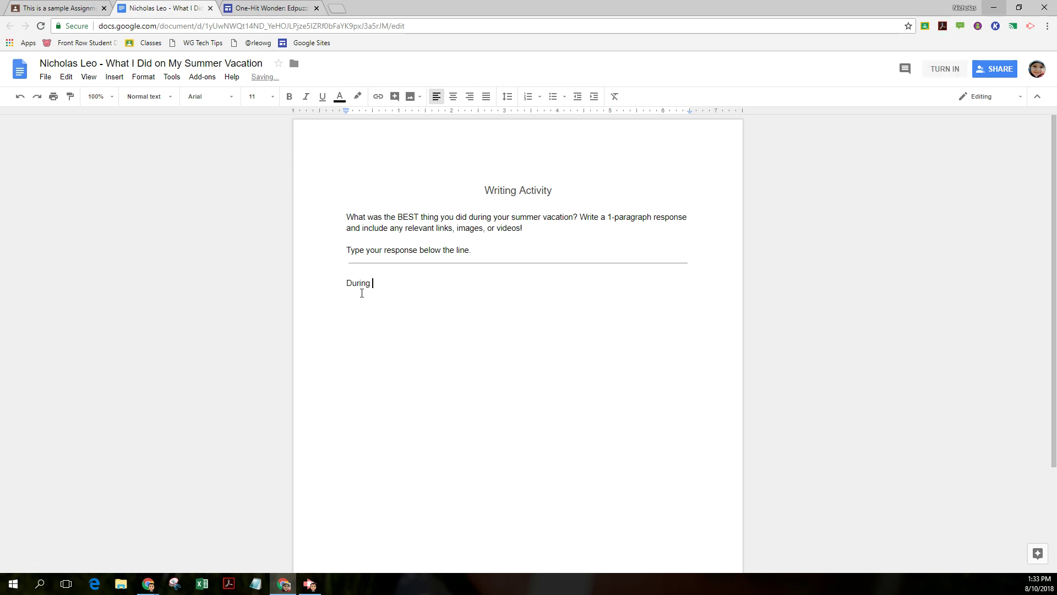
{"action": "type", "text": "the summer, I went on vacation with my whole family "}
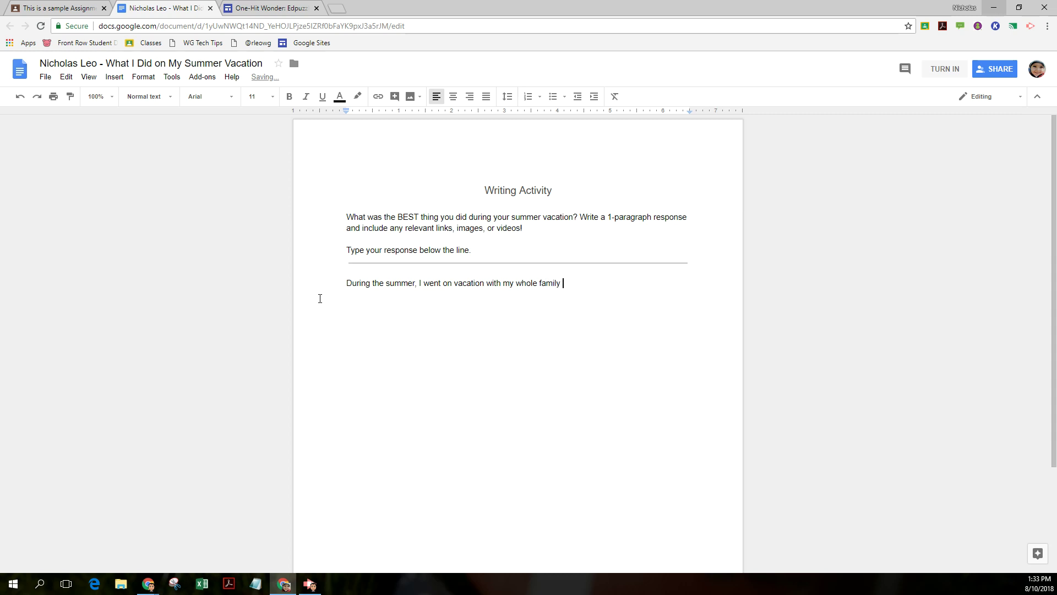
{"action": "type", "text": "to Rehoboth Beach, Deleware."}
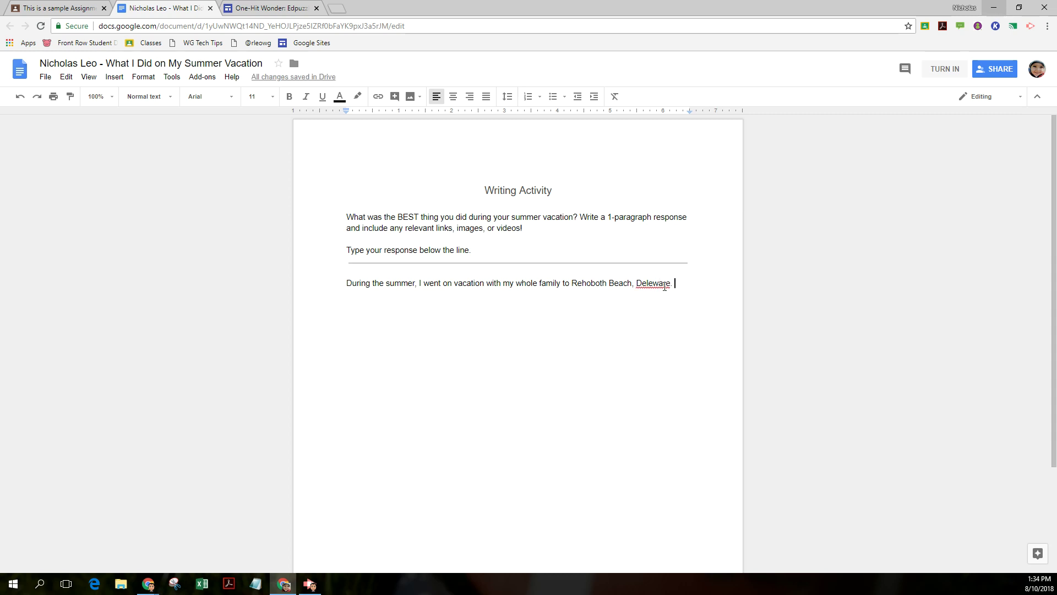
{"action": "right_click", "coordinate": [665, 286]}
{"action": "left_click", "coordinate": [677, 297]}
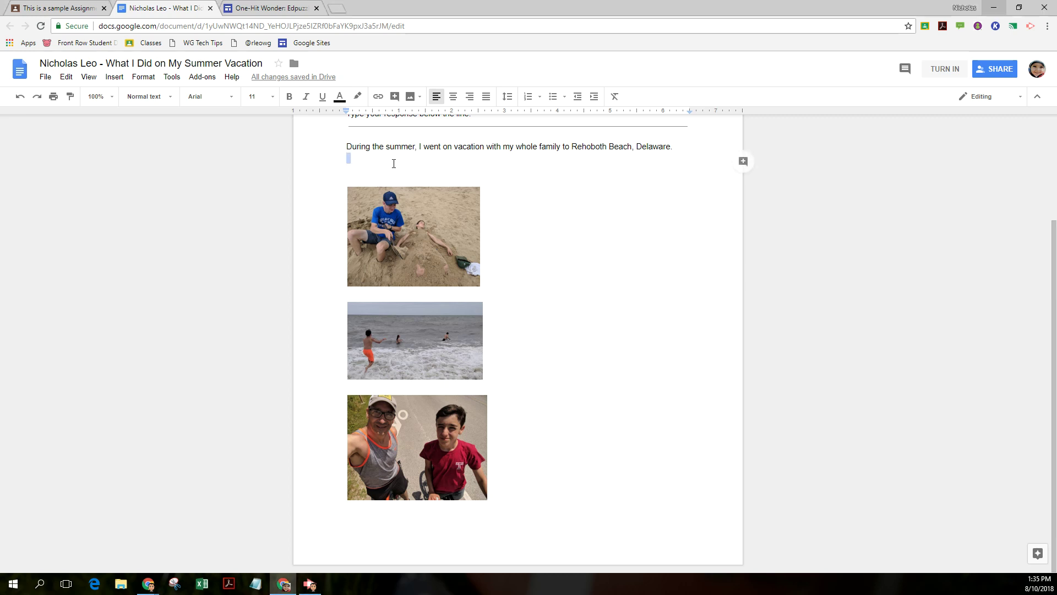
Insert a 2x3 table below the response paragraph
{"action": "left_click", "coordinate": [392, 165]}
{"action": "left_click", "coordinate": [123, 78]}
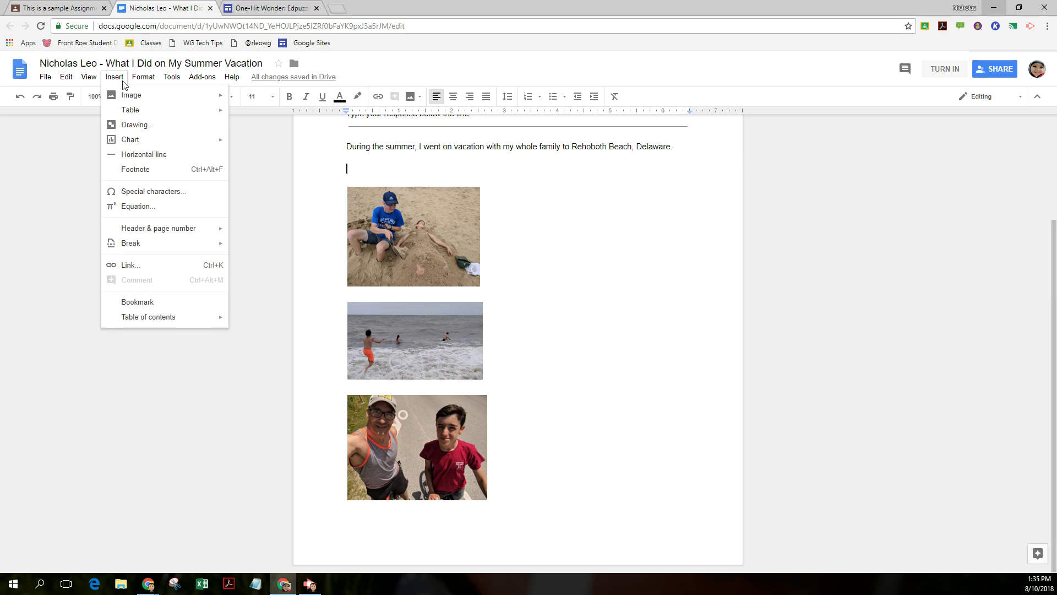
{"action": "mouse_move", "coordinate": [130, 110]}
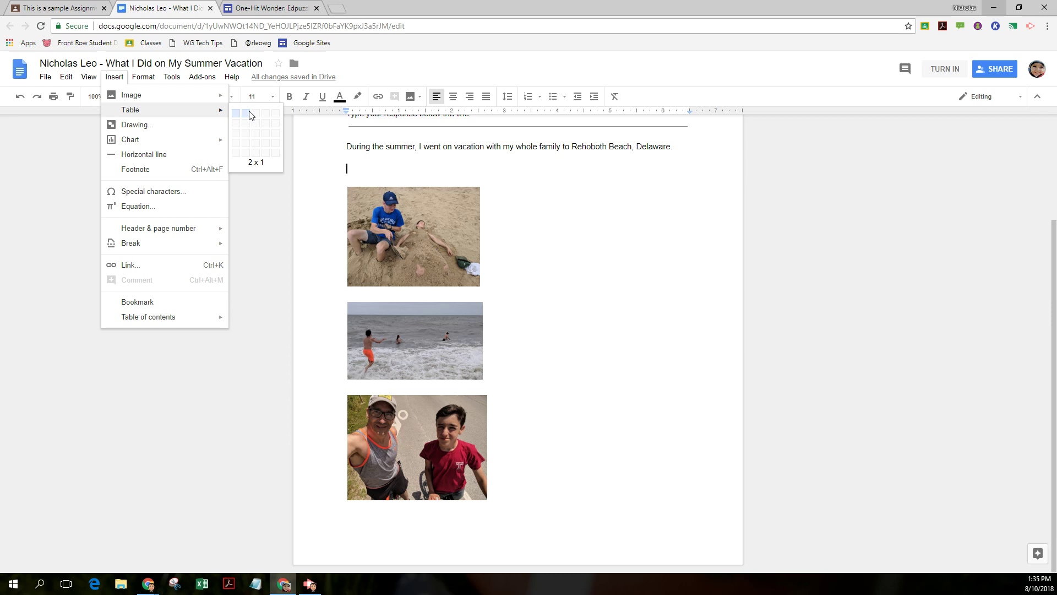
{"action": "left_click", "coordinate": [246, 134]}
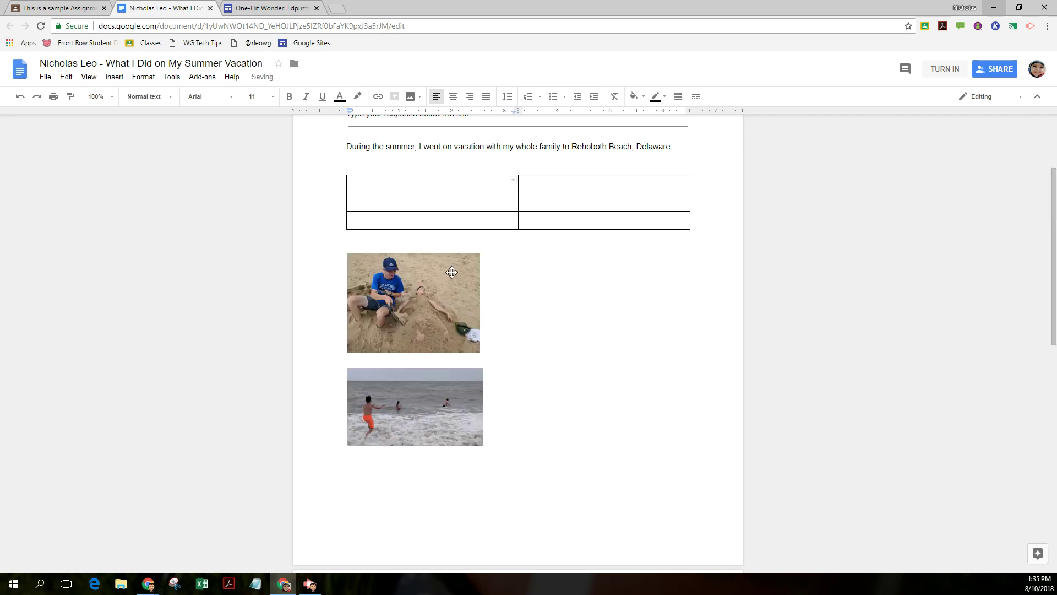
Move the beach, ocean and third photo into the left cells and narrow that column
{"action": "left_click_drag", "start_coordinate": [416, 303], "coordinate": [389, 185]}
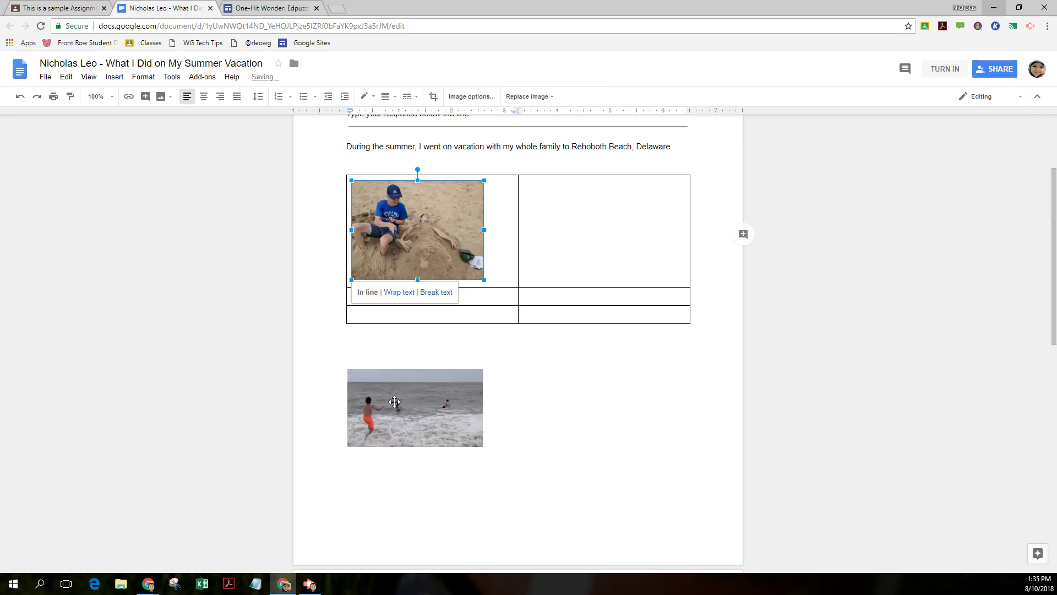
{"action": "left_click_drag", "start_coordinate": [395, 401], "coordinate": [388, 308]}
{"action": "scroll", "coordinate": [391, 378], "scroll_direction": "down", "scroll_amount": 4}
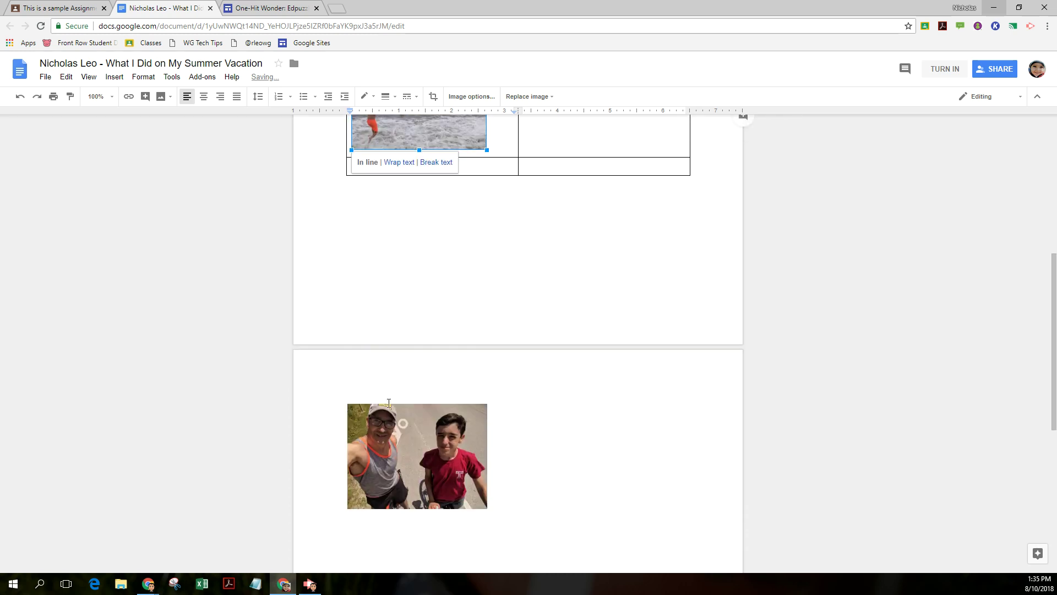
{"action": "left_click_drag", "start_coordinate": [417, 419], "coordinate": [395, 201]}
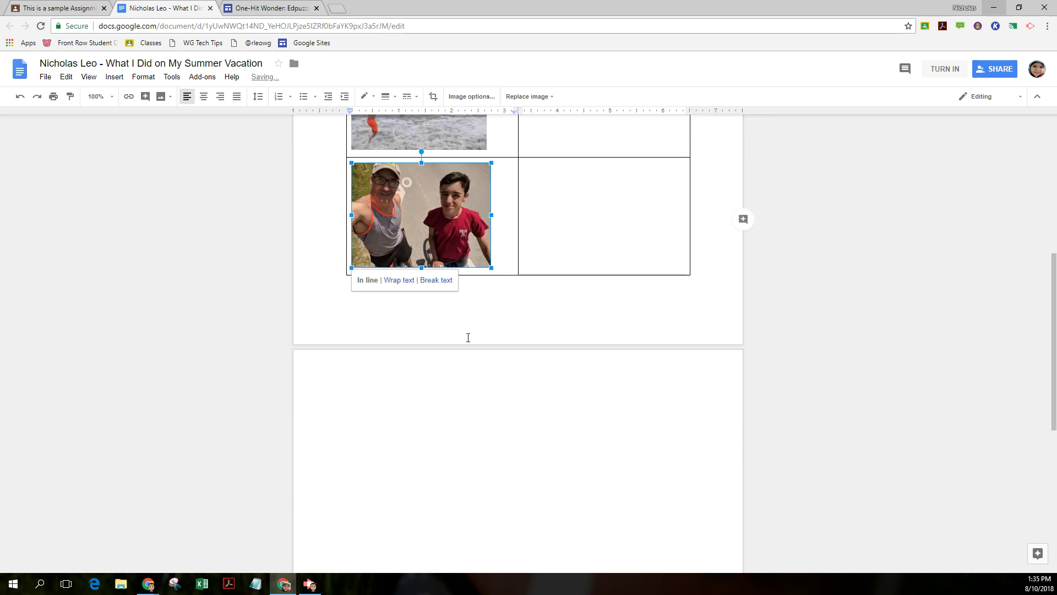
{"action": "scroll", "coordinate": [532, 329], "scroll_direction": "up", "scroll_amount": 5}
{"action": "left_click_drag", "start_coordinate": [520, 301], "coordinate": [496, 302]}
{"action": "left_click", "coordinate": [530, 248]}
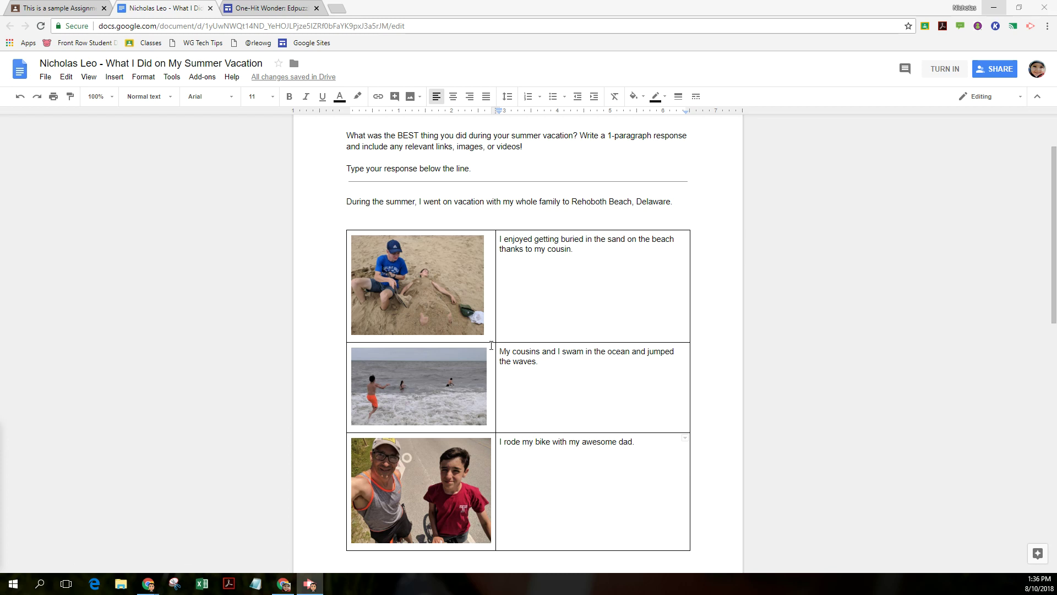
Vertically centre the beach and ocean captions in their cells (Middle alignment)
{"action": "left_click_drag", "start_coordinate": [499, 238], "coordinate": [598, 287]}
{"action": "right_click", "coordinate": [593, 289]}
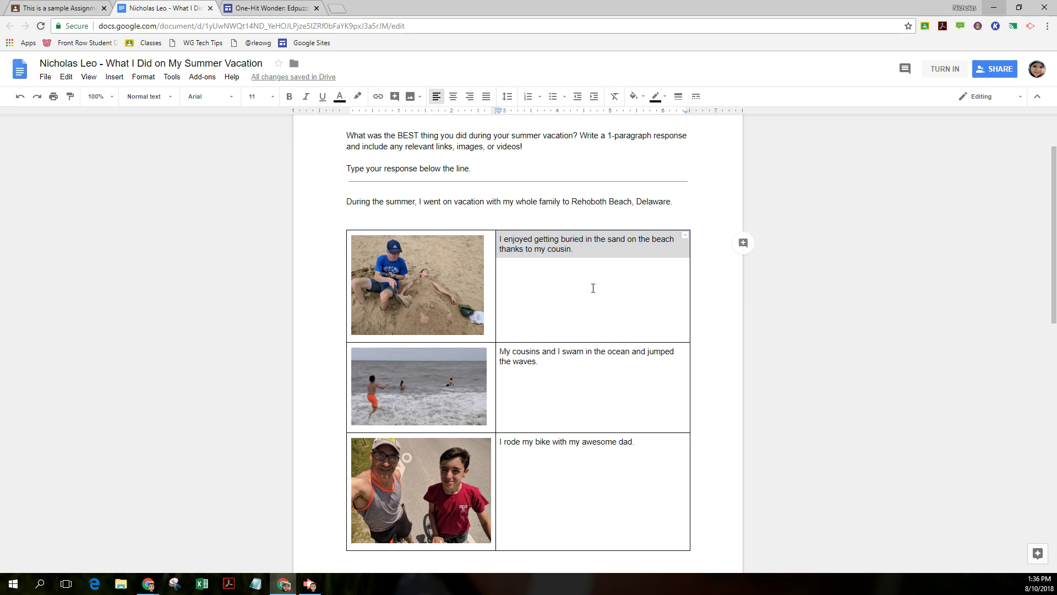
{"action": "left_click", "coordinate": [623, 511]}
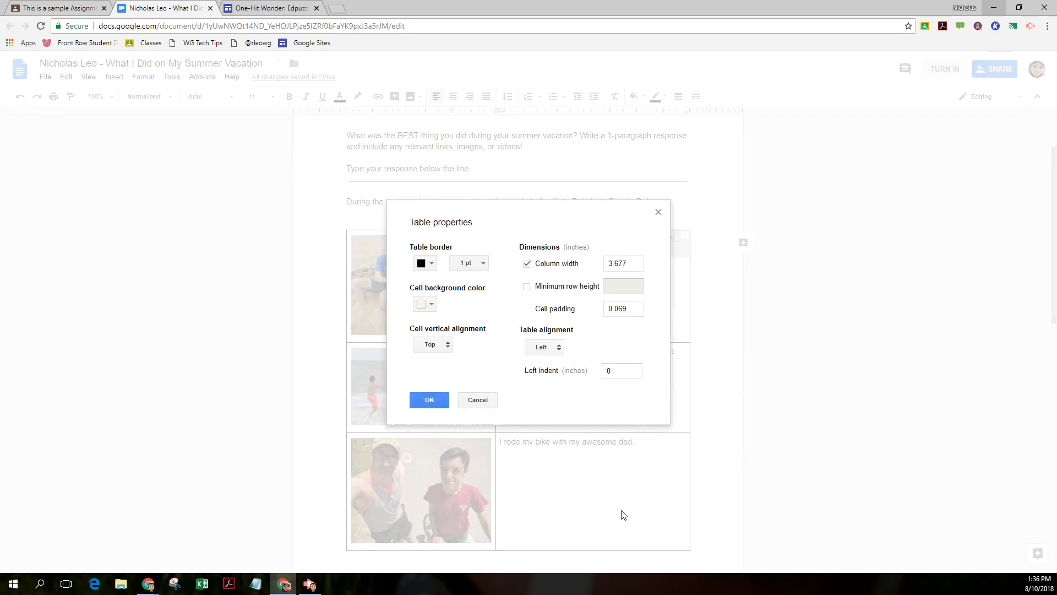
{"action": "left_click", "coordinate": [446, 348]}
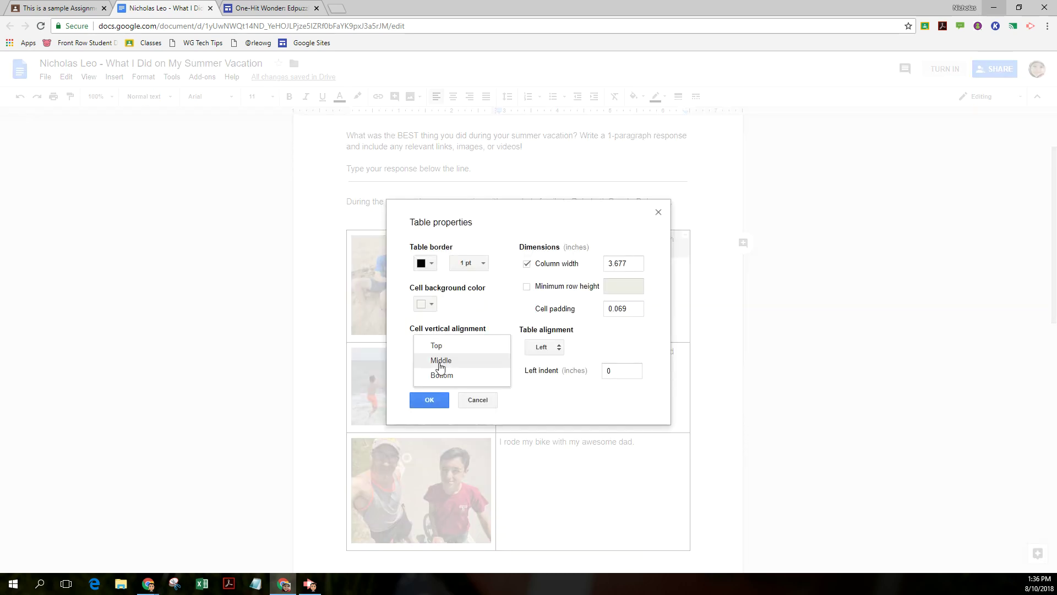
{"action": "left_click", "coordinate": [441, 360]}
{"action": "left_click", "coordinate": [430, 400]}
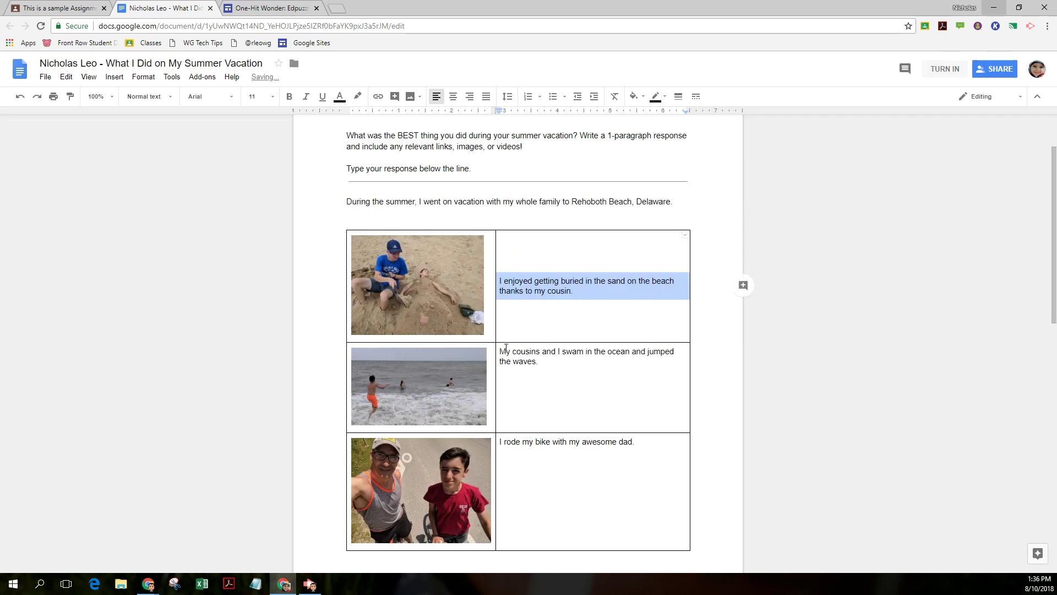
{"action": "left_click_drag", "start_coordinate": [498, 352], "coordinate": [533, 362]}
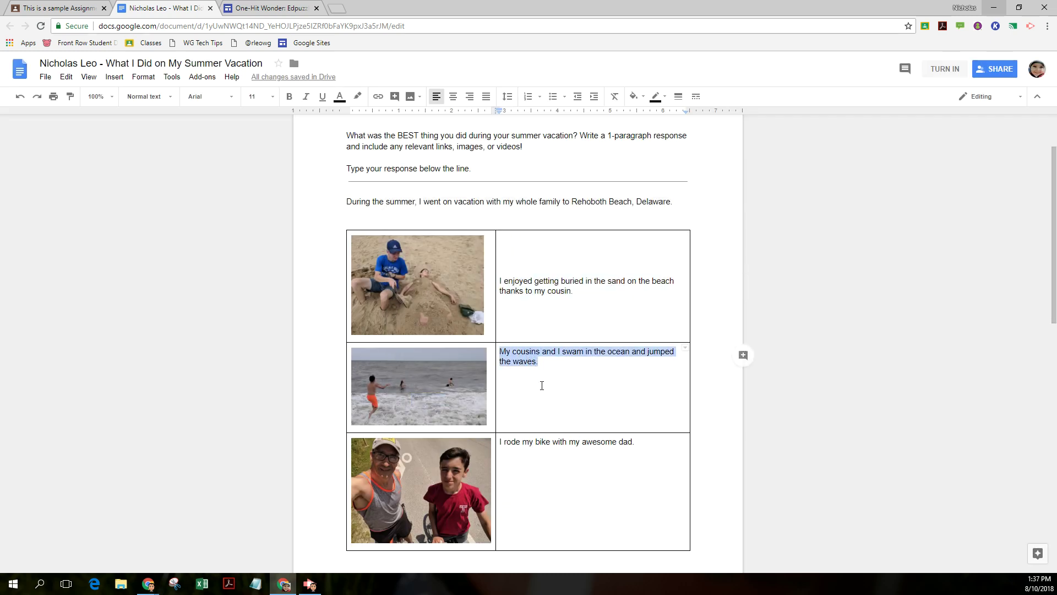
{"action": "right_click", "coordinate": [541, 385]}
{"action": "left_click", "coordinate": [587, 509]}
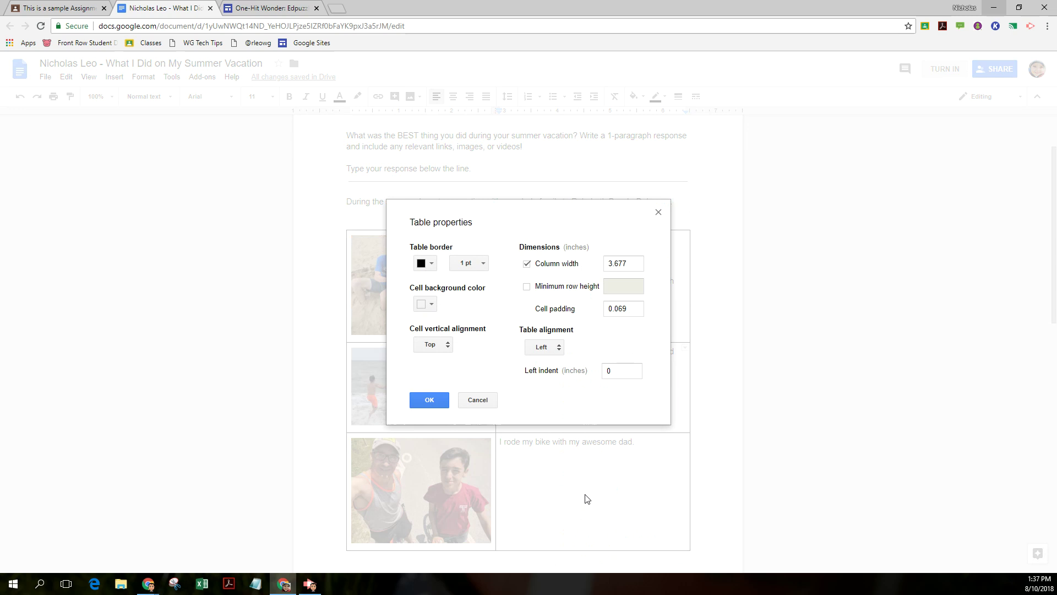
{"action": "left_click", "coordinate": [451, 346]}
{"action": "left_click", "coordinate": [437, 361]}
{"action": "left_click", "coordinate": [422, 406]}
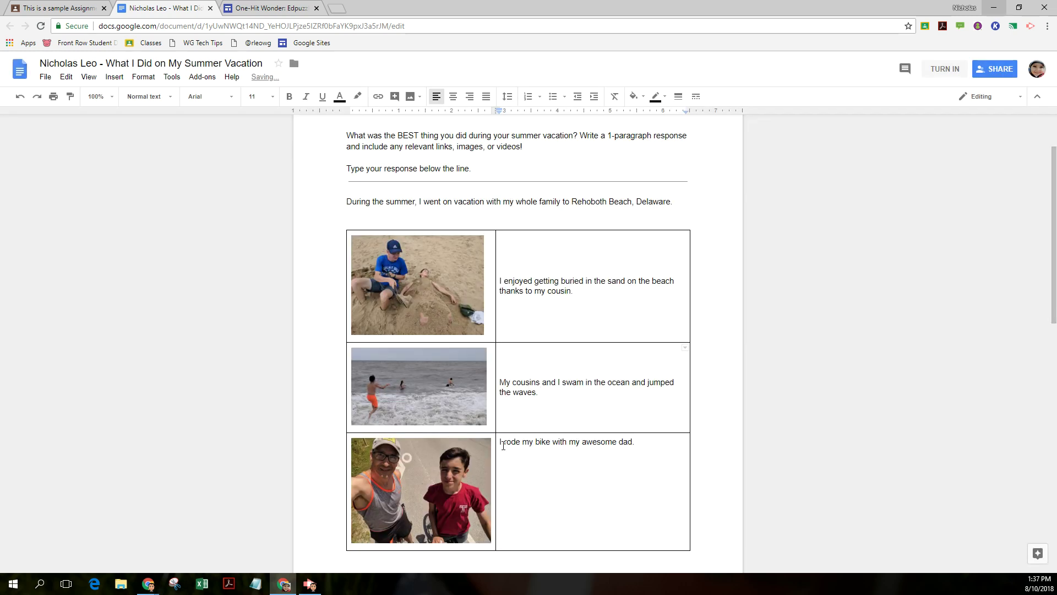
Centre the bike caption vertically and set the table border width to 0 pt
{"action": "left_click_drag", "start_coordinate": [500, 442], "coordinate": [674, 453]}
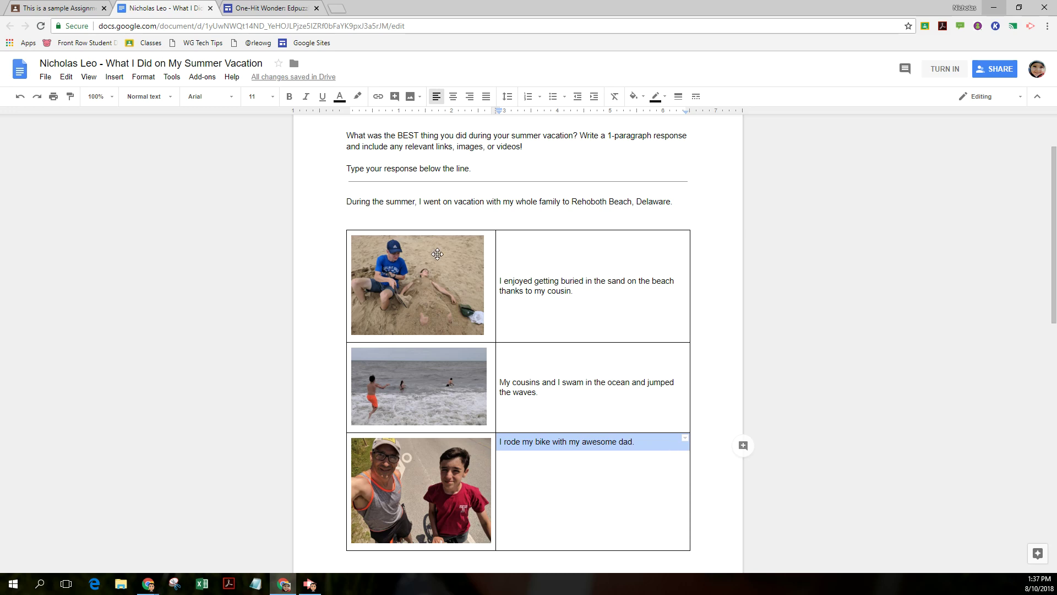
{"action": "right_click", "coordinate": [588, 491]}
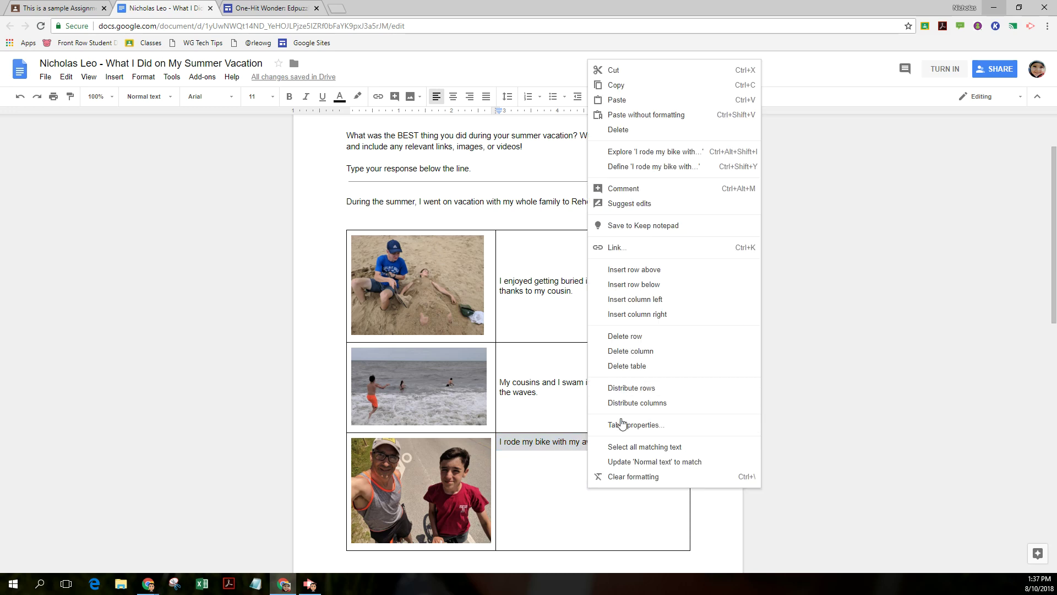
{"action": "left_click", "coordinate": [621, 424]}
{"action": "left_click", "coordinate": [448, 346]}
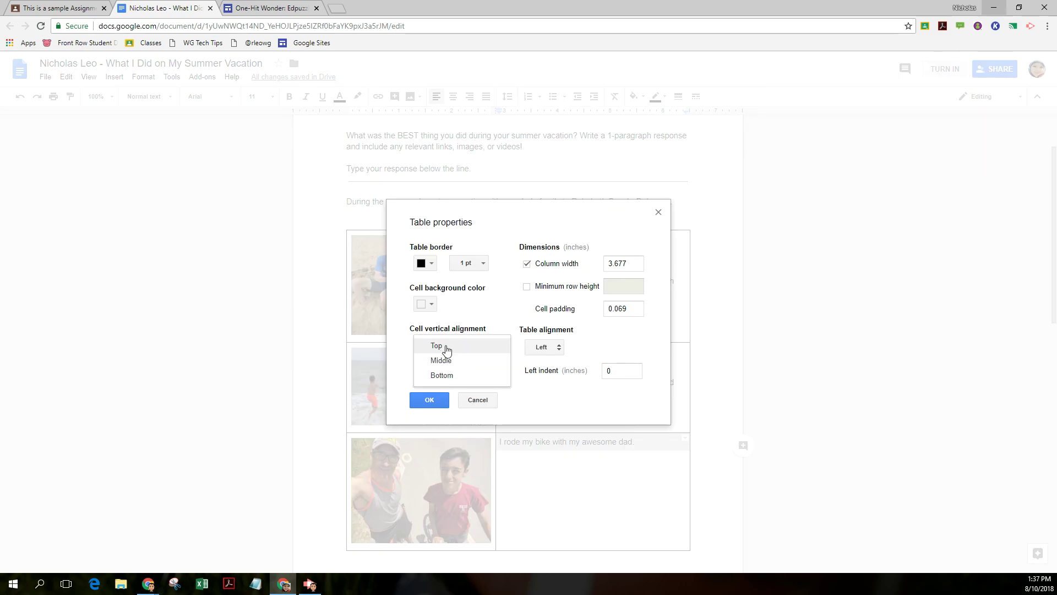
{"action": "left_click", "coordinate": [446, 361]}
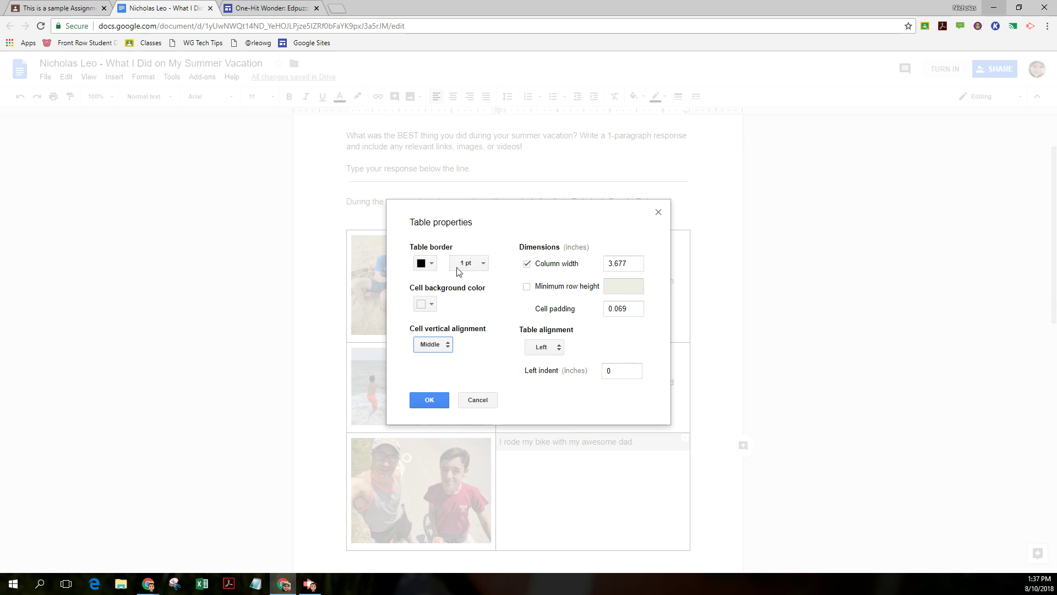
{"action": "left_click", "coordinate": [483, 265]}
{"action": "left_click", "coordinate": [476, 282]}
{"action": "left_click", "coordinate": [428, 401]}
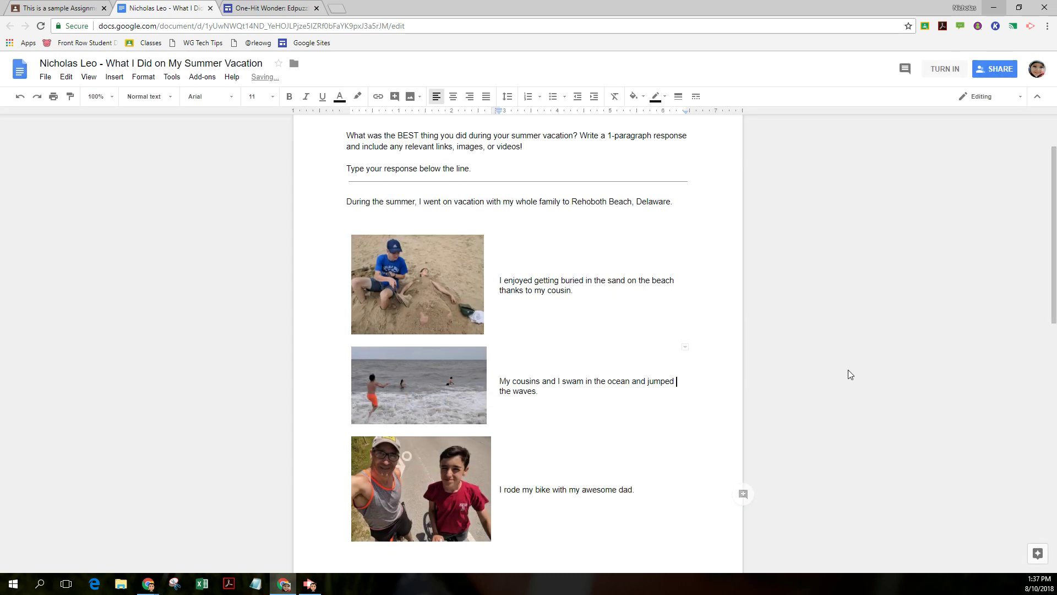
Delete the stray empty line on page 2
{"action": "scroll", "coordinate": [677, 396], "scroll_direction": "down", "scroll_amount": 1}
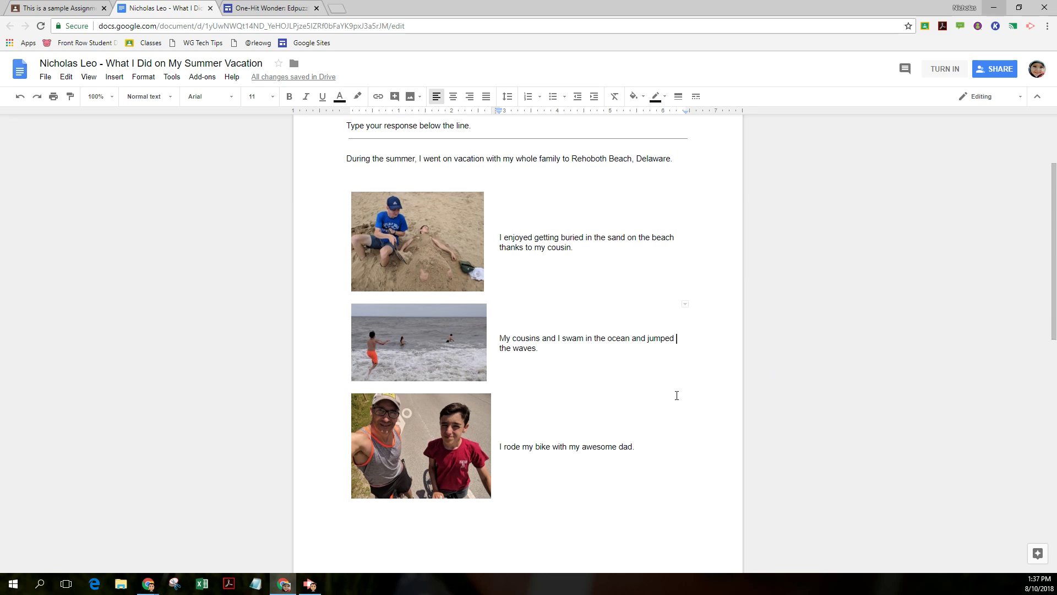
{"action": "scroll", "coordinate": [676, 395], "scroll_direction": "down", "scroll_amount": 3}
{"action": "left_click", "coordinate": [408, 465]}
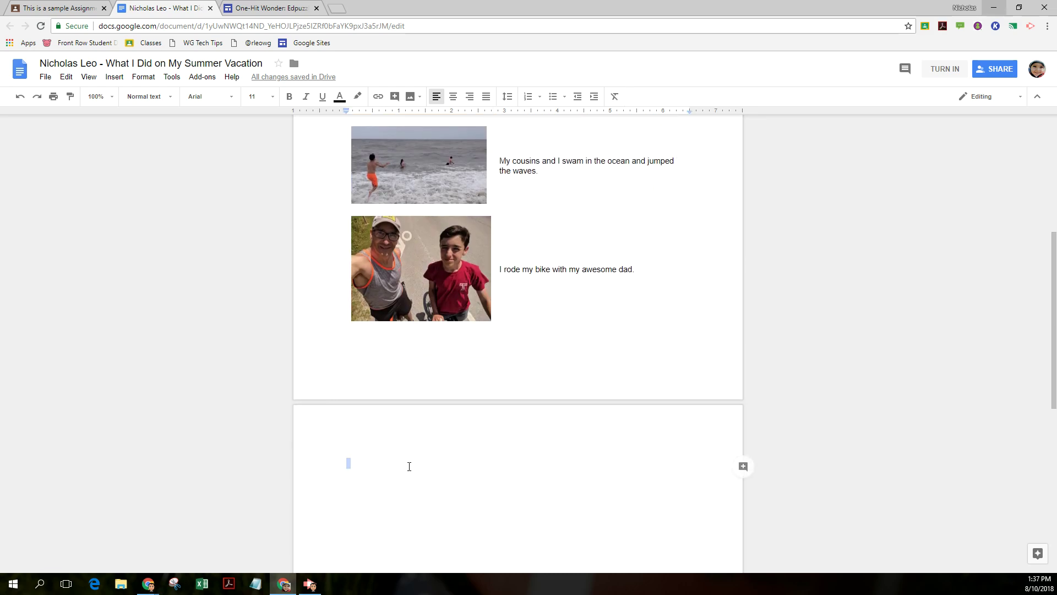
{"action": "key", "text": "BackSpace"}
{"action": "key", "text": "BackSpace"}
{"action": "scroll", "coordinate": [409, 466], "scroll_direction": "up", "scroll_amount": 5}
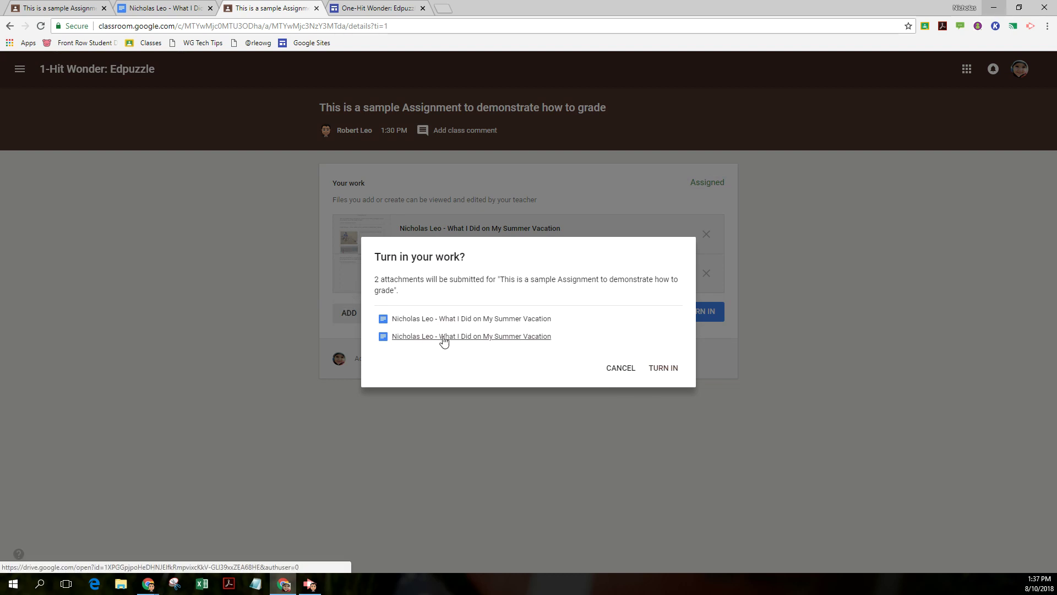
Turn in the sample assignment with both vacation-doc attachments
{"action": "left_click", "coordinate": [652, 367]}
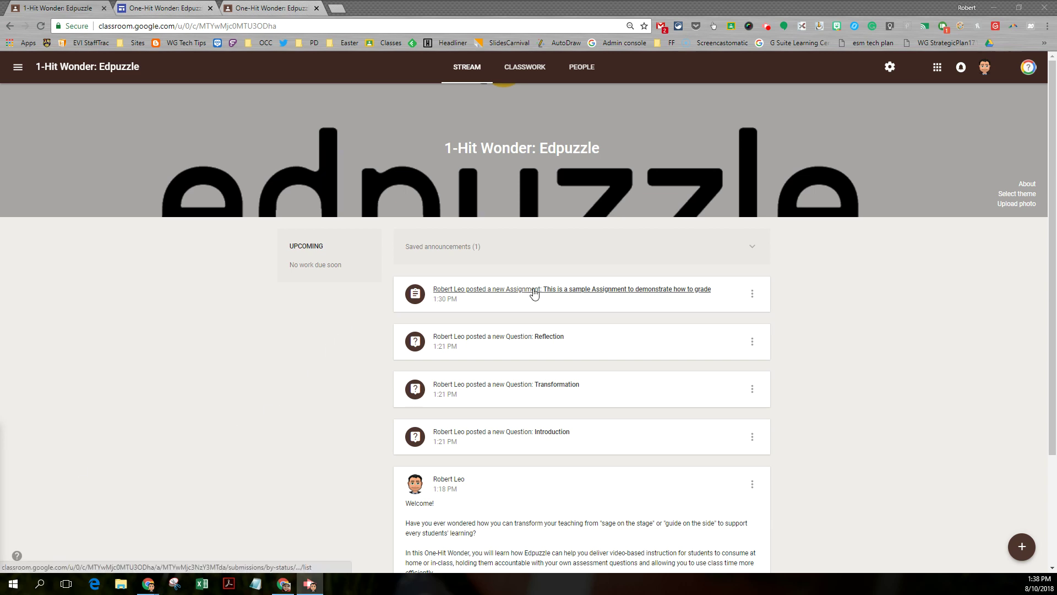
Open the turned-in work for the sample assignment from the Classwork list
{"action": "left_click", "coordinate": [525, 67]}
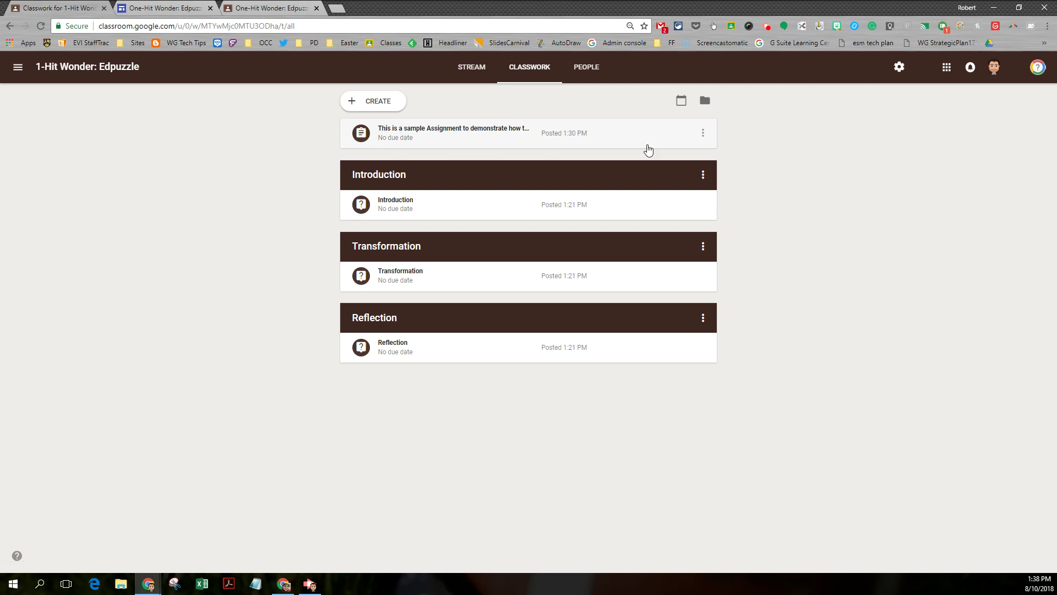
{"action": "left_click", "coordinate": [702, 133]}
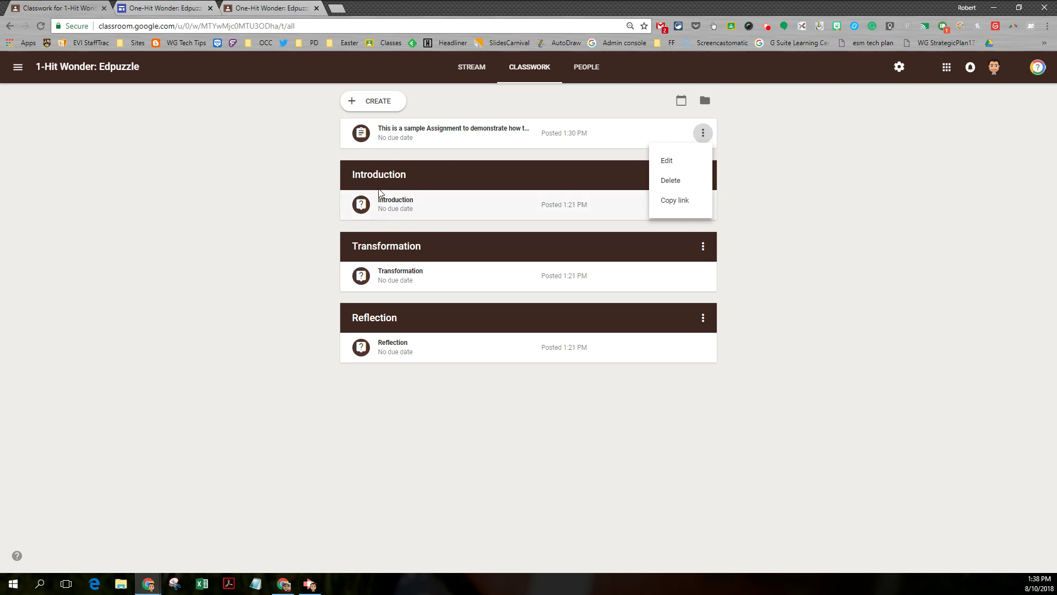
{"action": "left_click", "coordinate": [425, 137]}
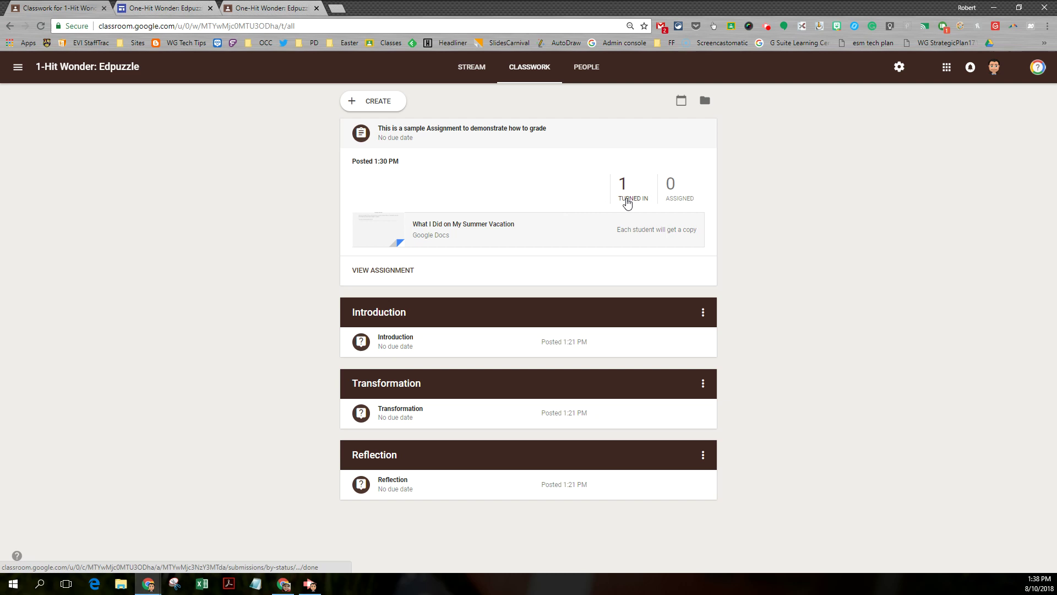
{"action": "left_click", "coordinate": [626, 202]}
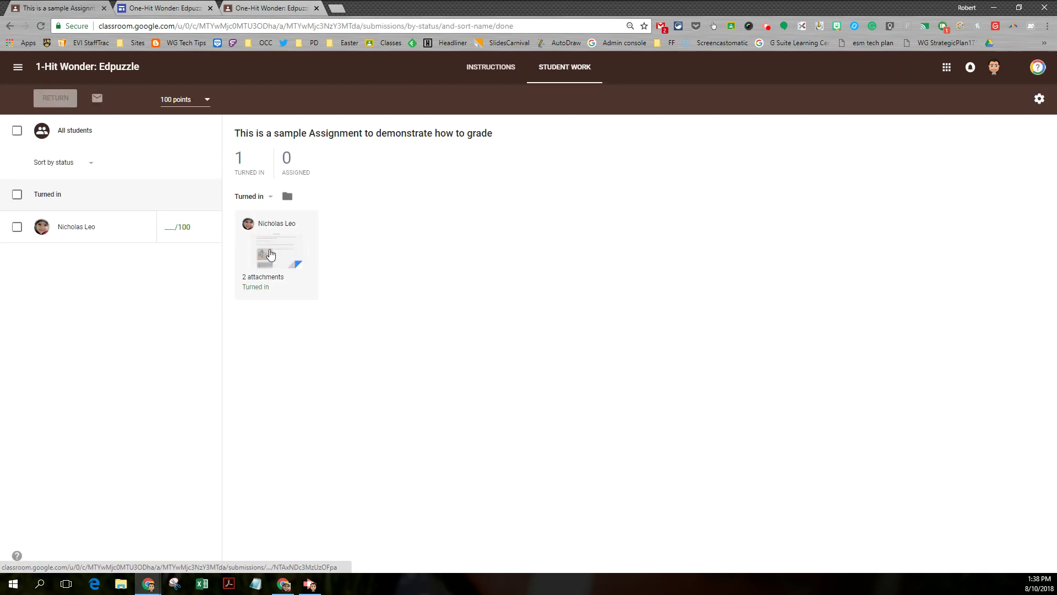
Change the assignment's points from 100 to 5 and open the student's submission
{"action": "left_click", "coordinate": [171, 100]}
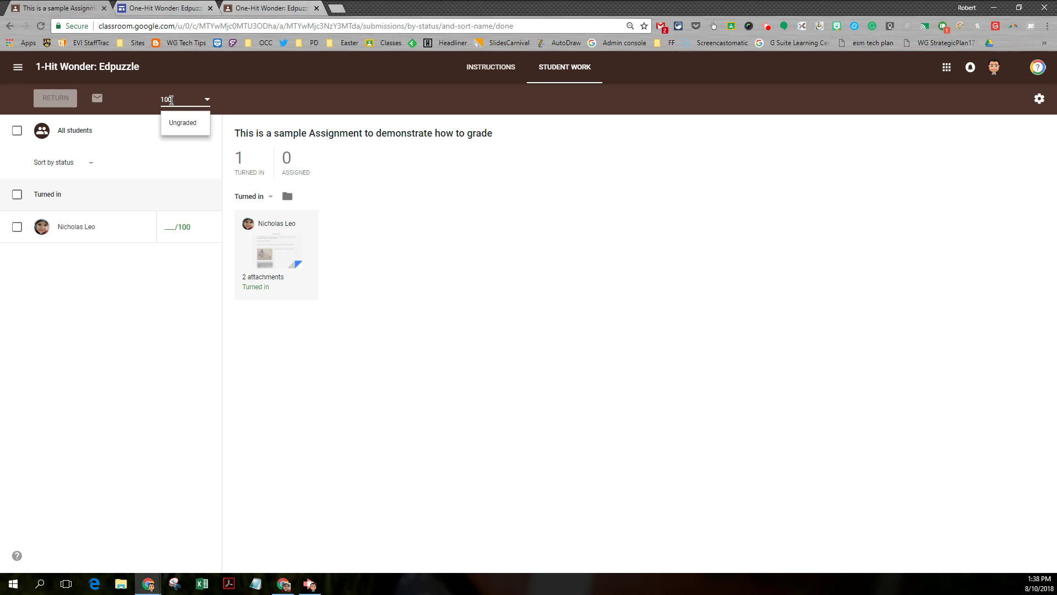
{"action": "left_click_drag", "start_coordinate": [171, 100], "coordinate": [162, 100]}
{"action": "type", "text": "5"}
{"action": "key", "text": "Return"}
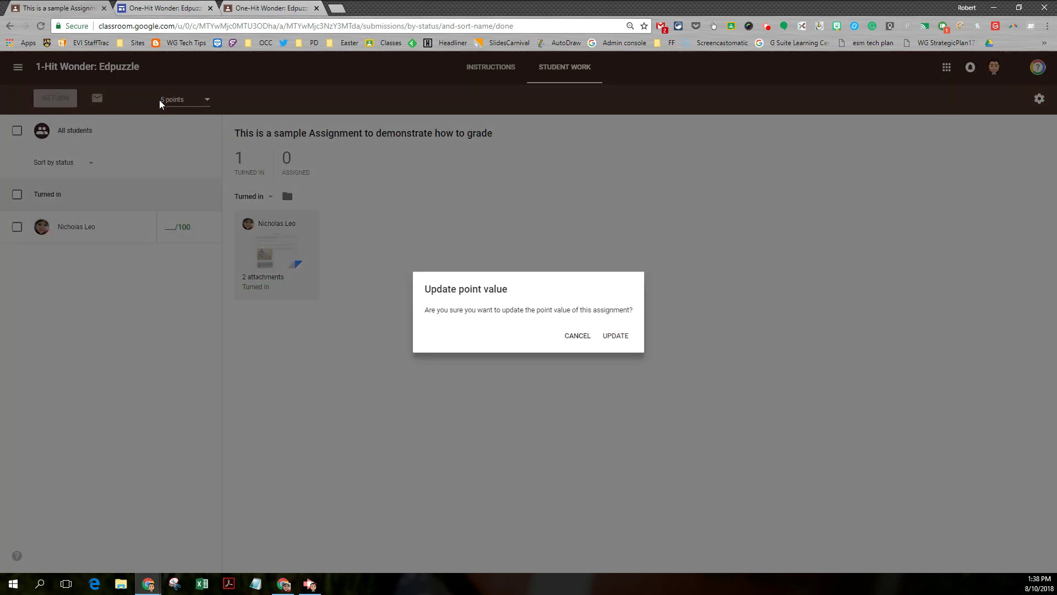
{"action": "left_click", "coordinate": [627, 337]}
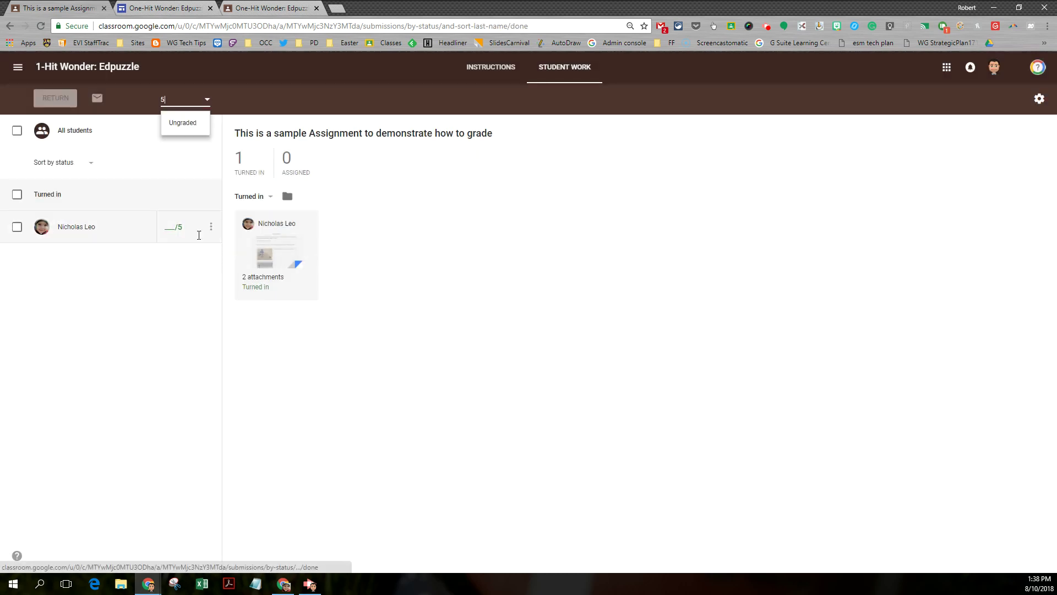
{"action": "left_click", "coordinate": [291, 238]}
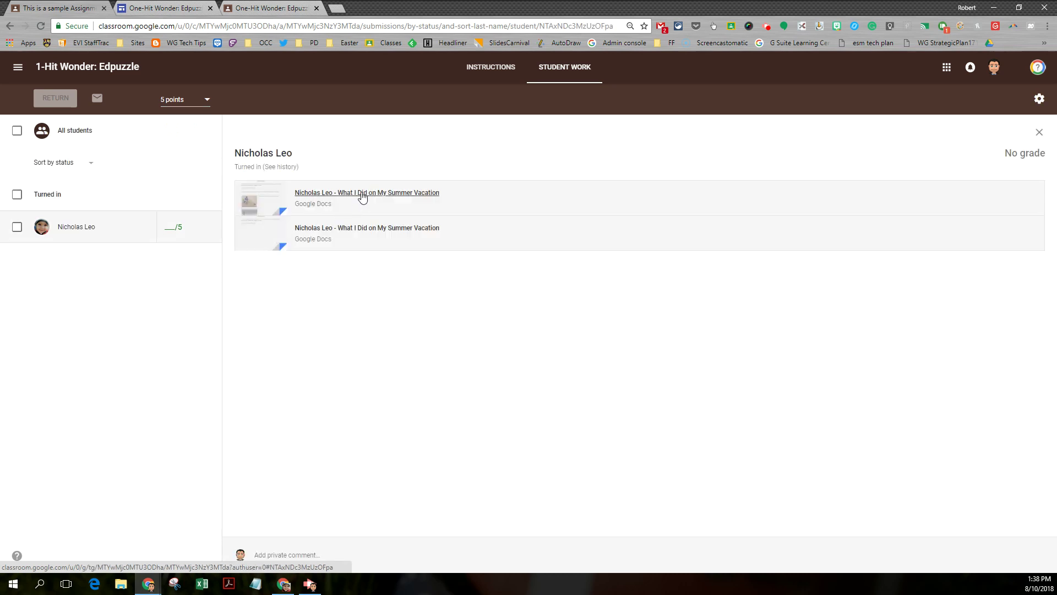
Open the first vacation doc in the grading tool and switch it from Suggesting to Editing
{"action": "left_click", "coordinate": [362, 198]}
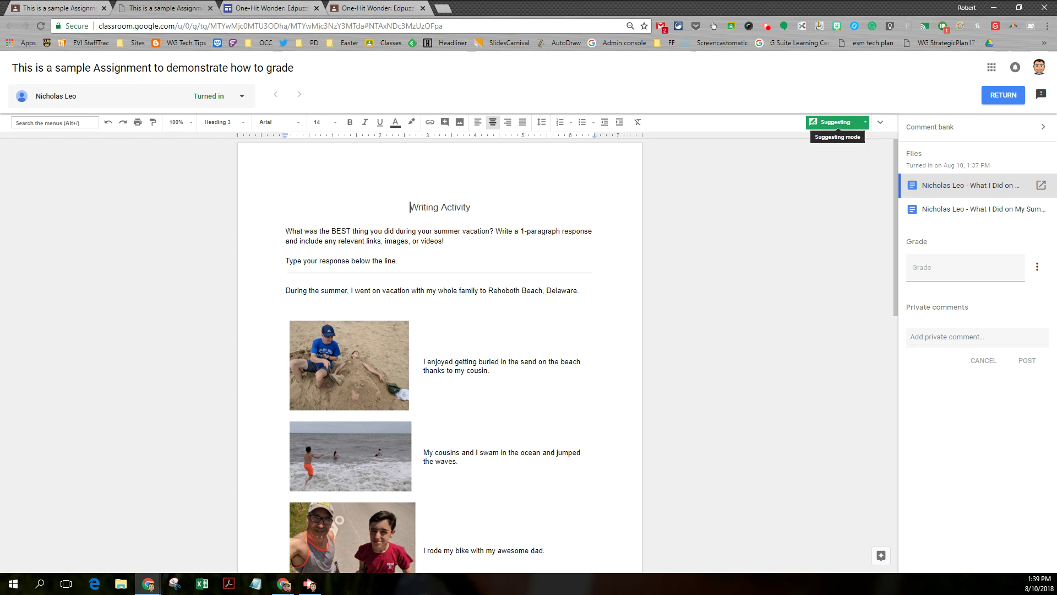
{"action": "left_click", "coordinate": [836, 122]}
{"action": "left_click", "coordinate": [815, 143]}
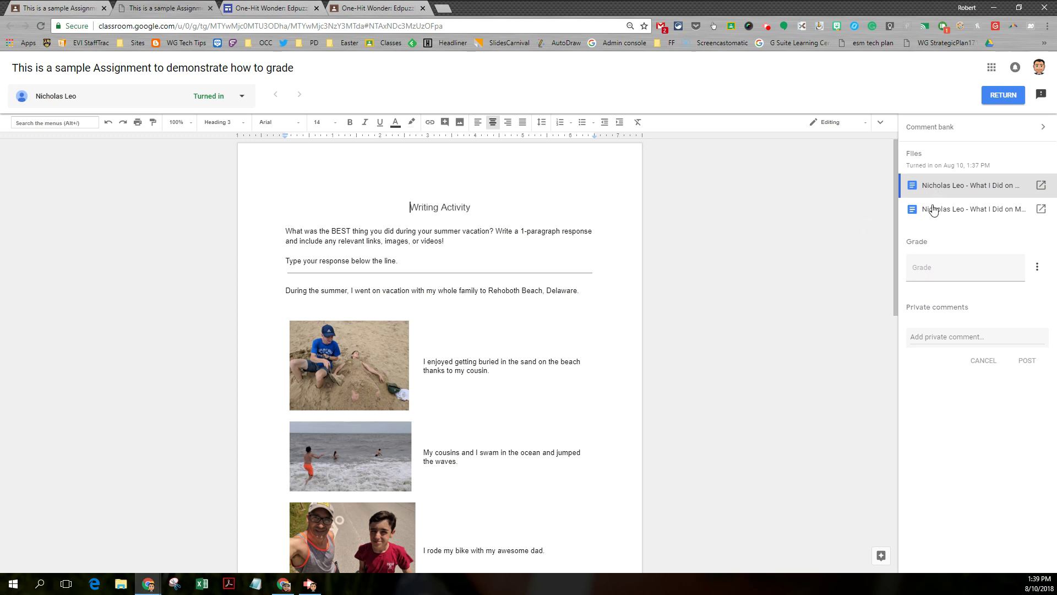
Add 'This is a new comment' to the comment bank
{"action": "left_click", "coordinate": [1042, 130]}
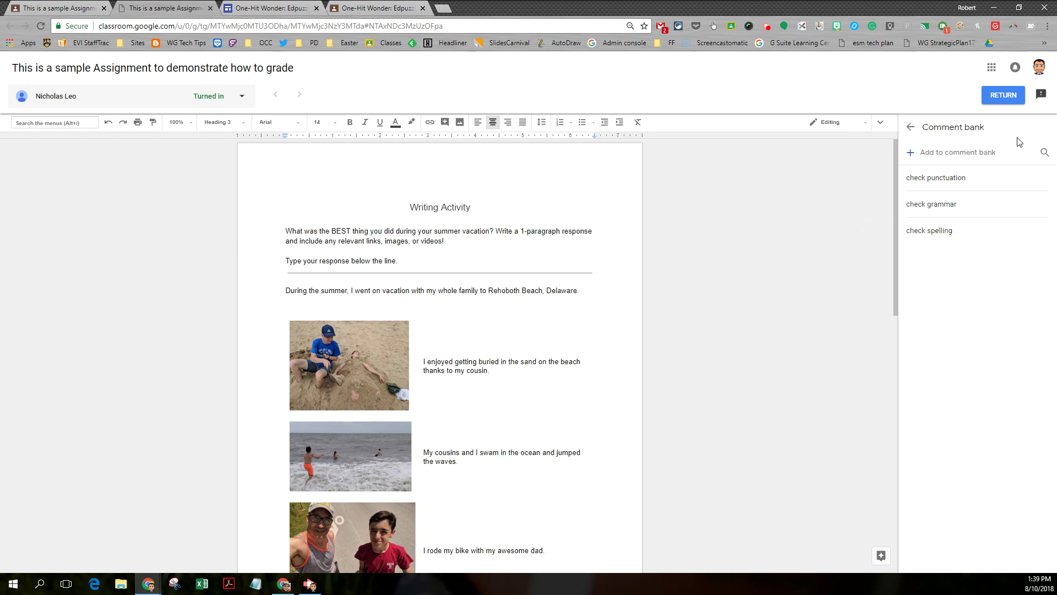
{"action": "left_click", "coordinate": [972, 154]}
{"action": "type", "text": "This is a new"}
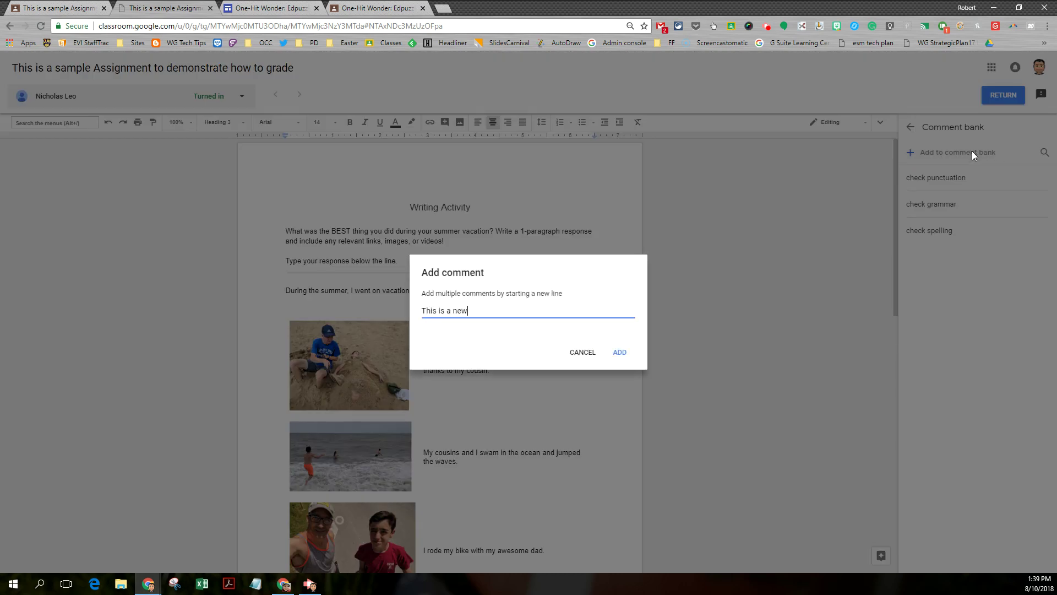
{"action": "type", "text": " comment"}
{"action": "left_click", "coordinate": [626, 358]}
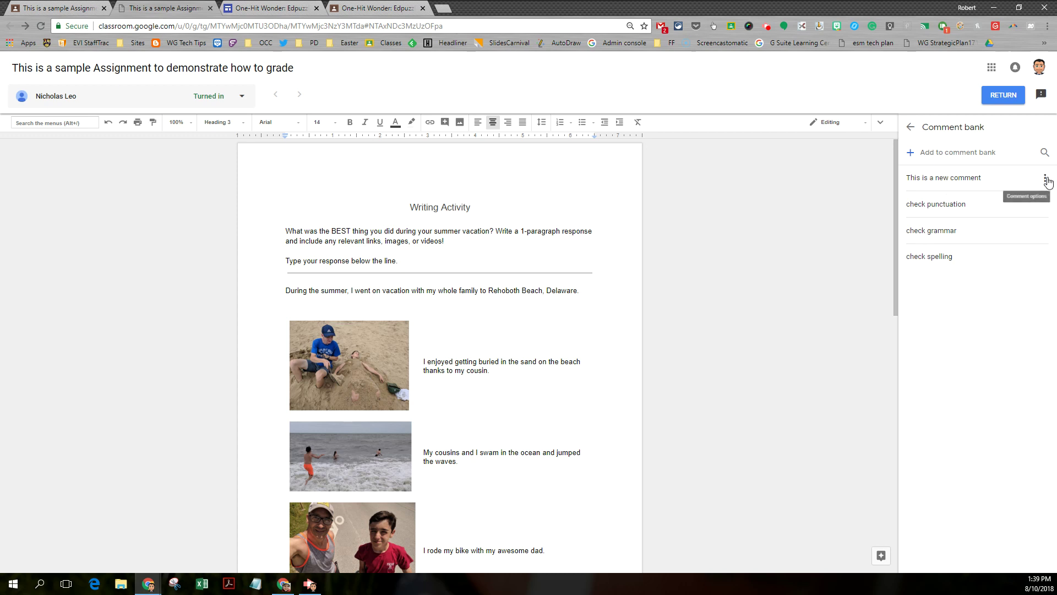
{"action": "left_click", "coordinate": [1045, 178]}
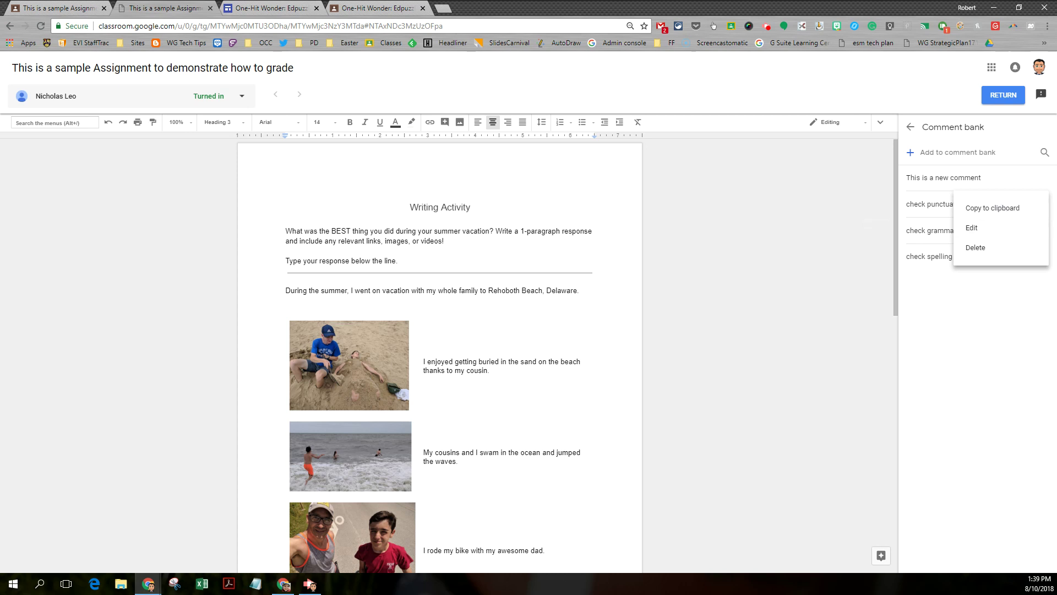
{"action": "left_click_drag", "start_coordinate": [434, 361], "coordinate": [492, 371]}
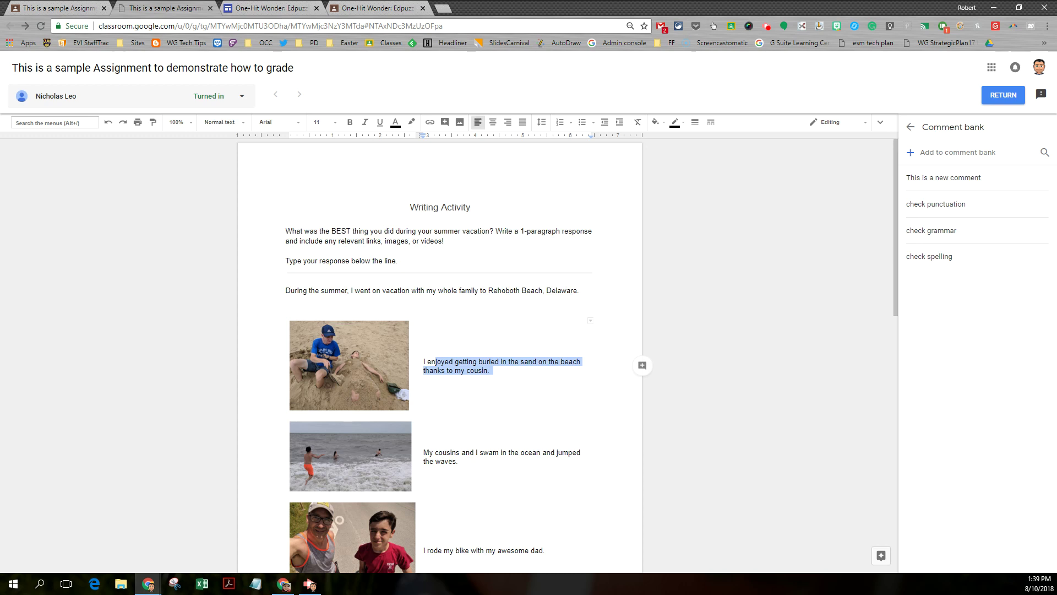
{"action": "left_click", "coordinate": [489, 370]}
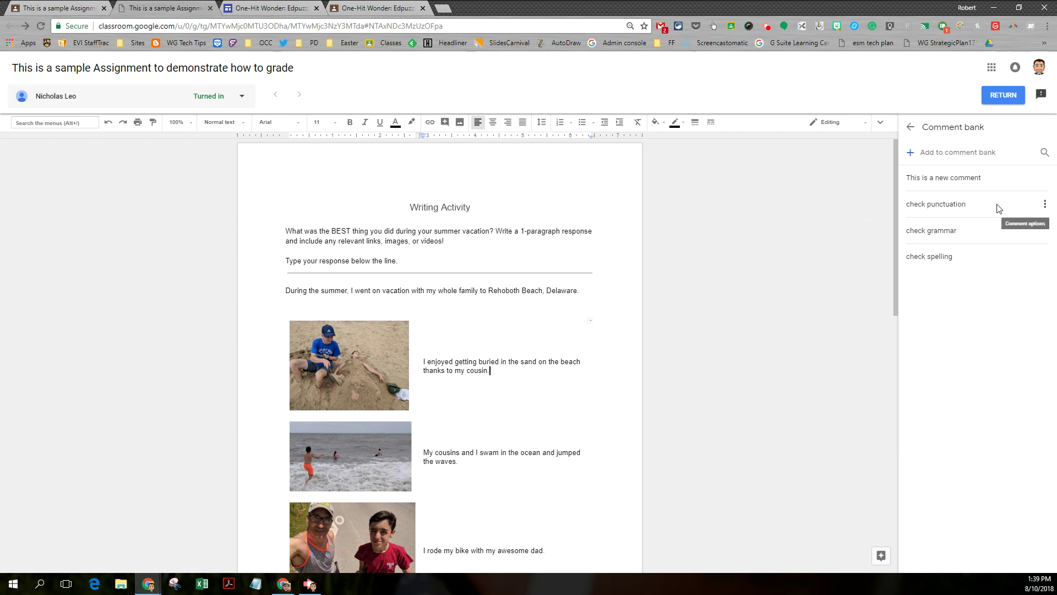
{"action": "left_click", "coordinate": [1044, 182]}
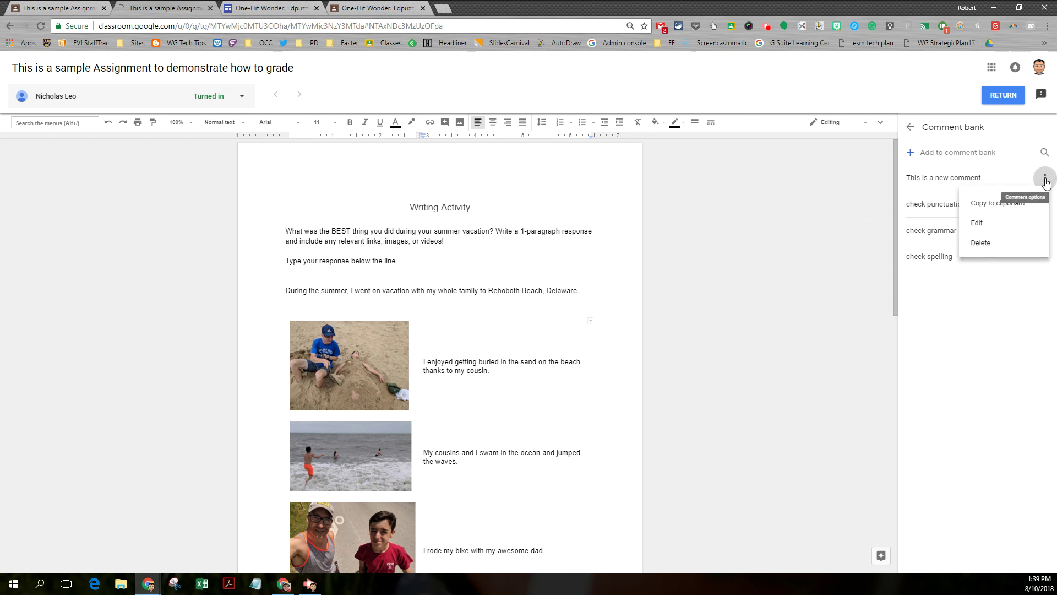
{"action": "left_click", "coordinate": [1013, 208]}
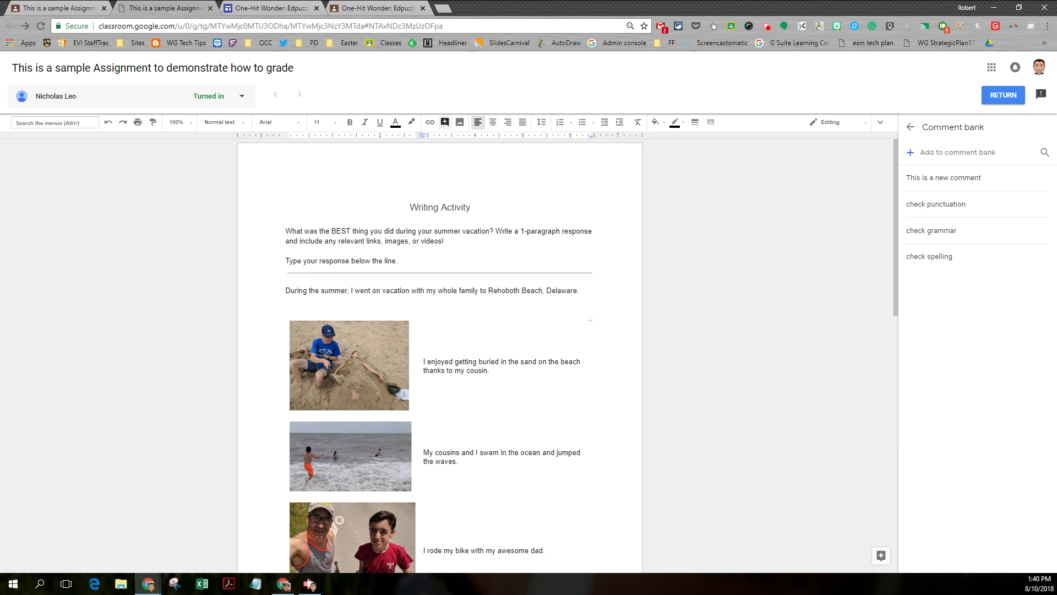
{"action": "left_click", "coordinate": [445, 121]}
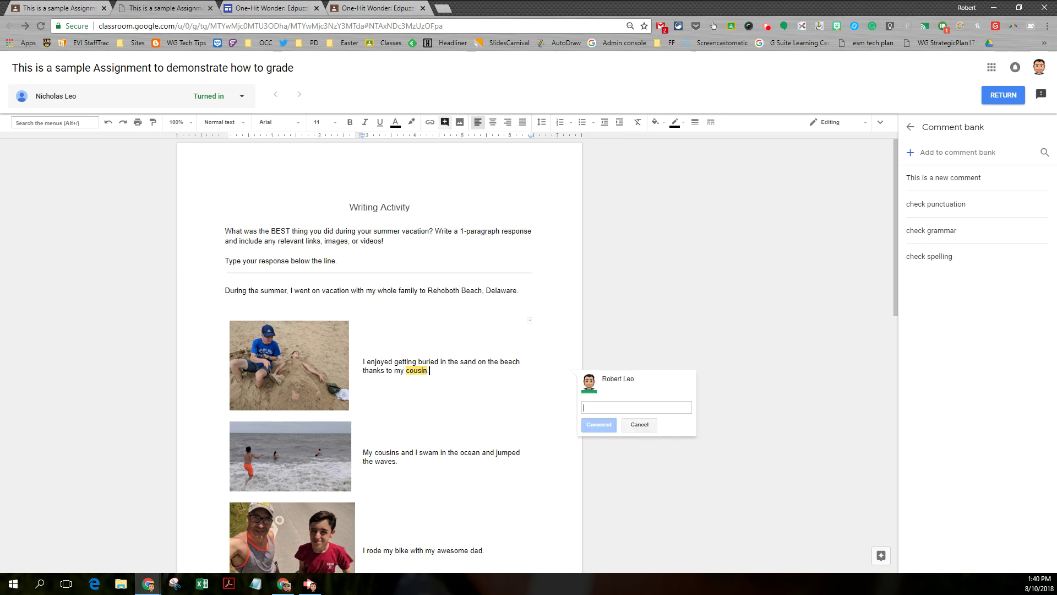
{"action": "key", "text": "ctrl+v"}
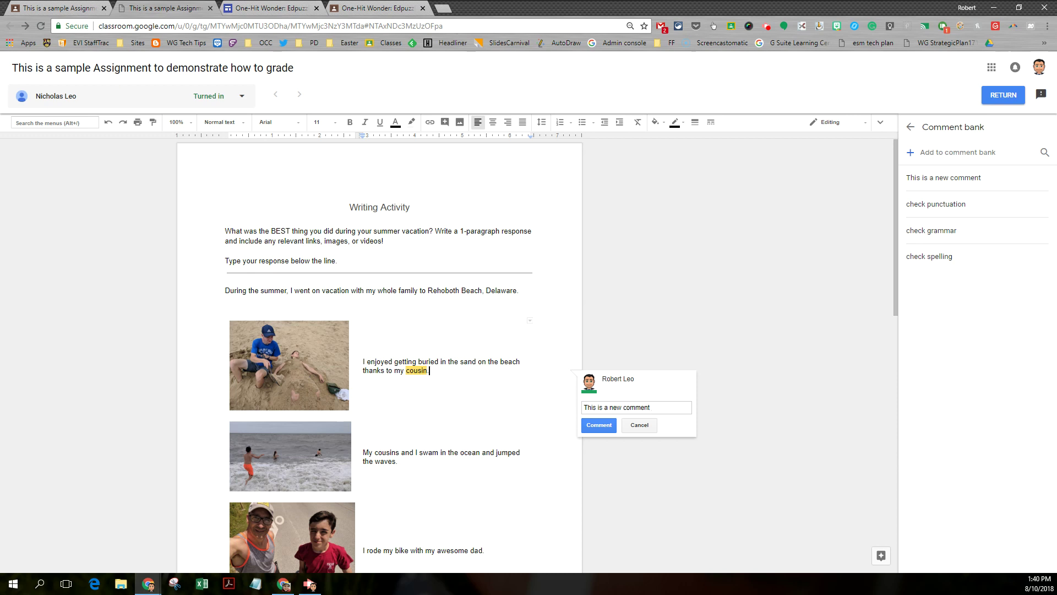
{"action": "left_click", "coordinate": [484, 550]}
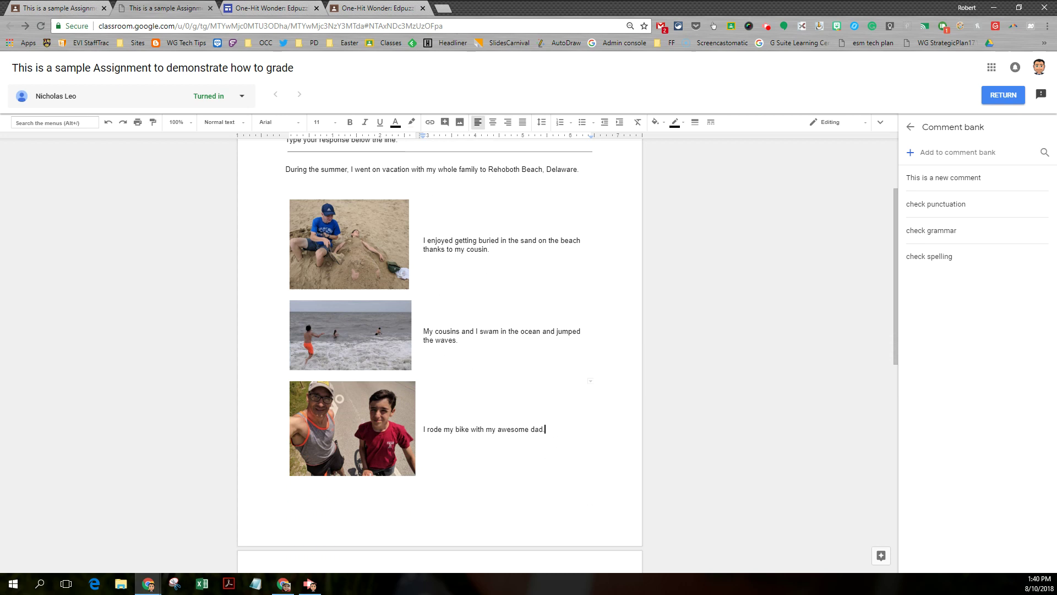
{"action": "scroll", "coordinate": [441, 331], "scroll_direction": "down", "scroll_amount": 3}
{"action": "scroll", "coordinate": [440, 330], "scroll_direction": "up", "scroll_amount": 5}
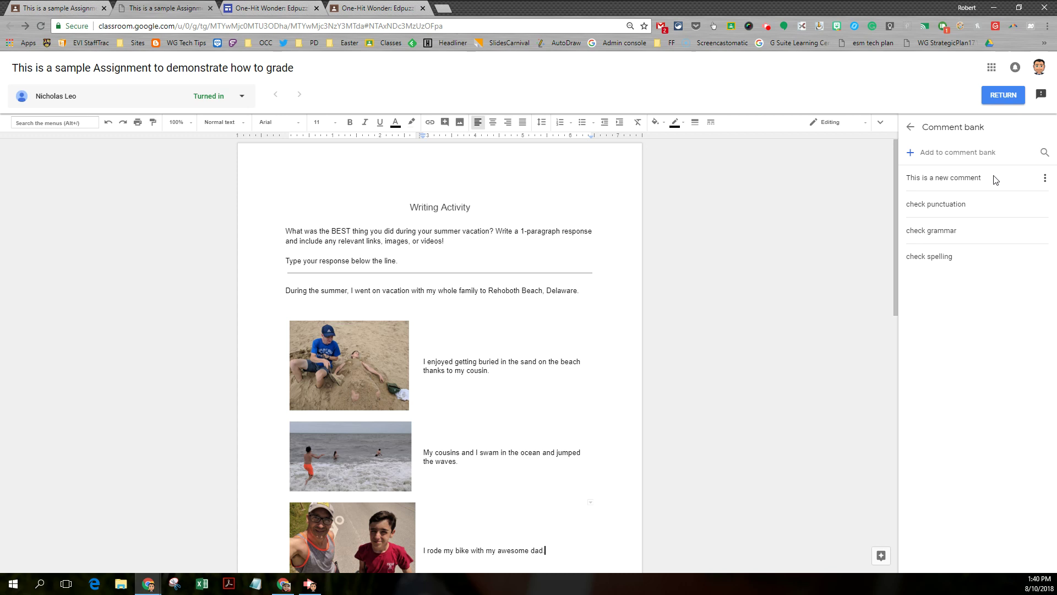
Back in grading, enter a grade of 5 for the submission
{"action": "left_click", "coordinate": [912, 129]}
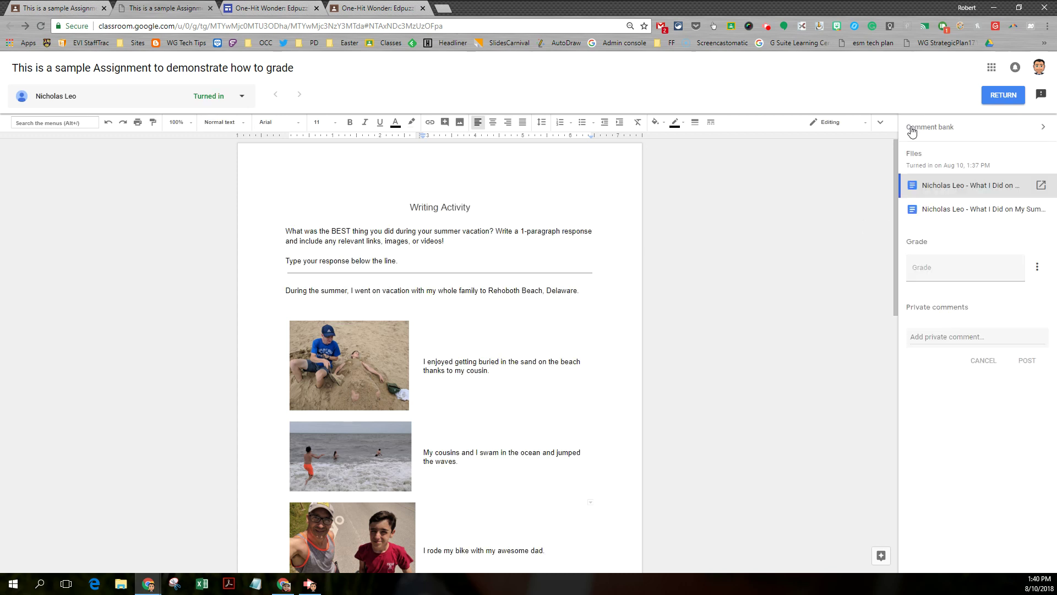
{"action": "left_click", "coordinate": [937, 269]}
{"action": "type", "text": "5"}
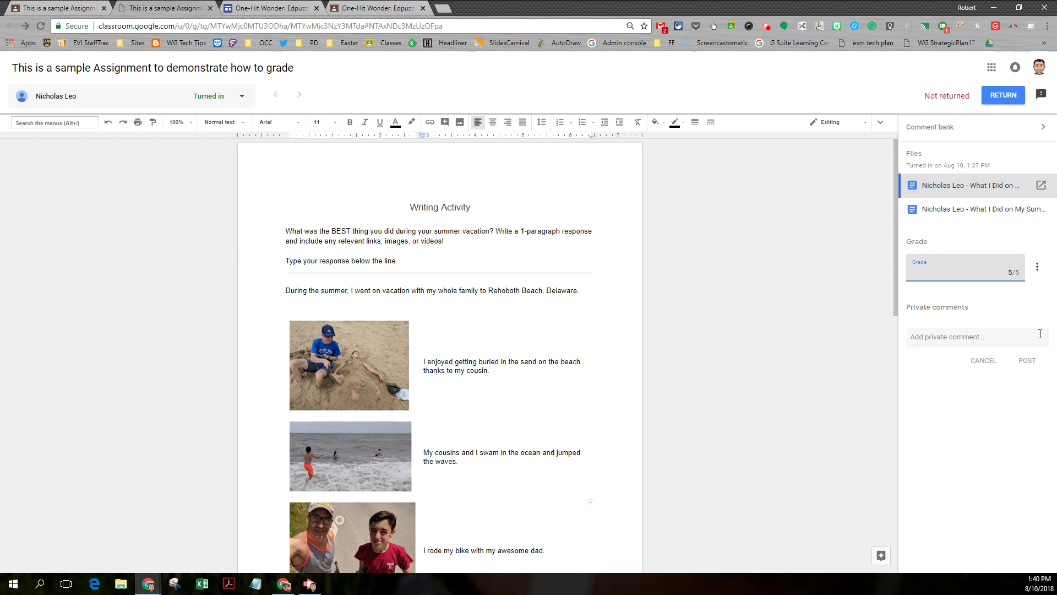
Post the private comment 'great work, especially the last picture/description'
{"action": "left_click", "coordinate": [961, 338]}
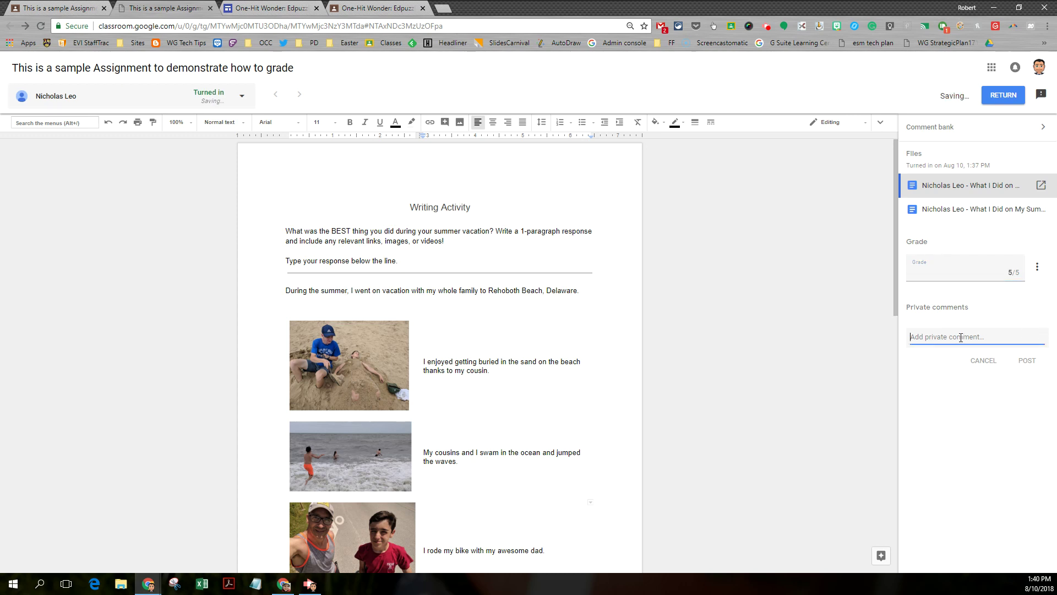
{"action": "type", "text": "g"}
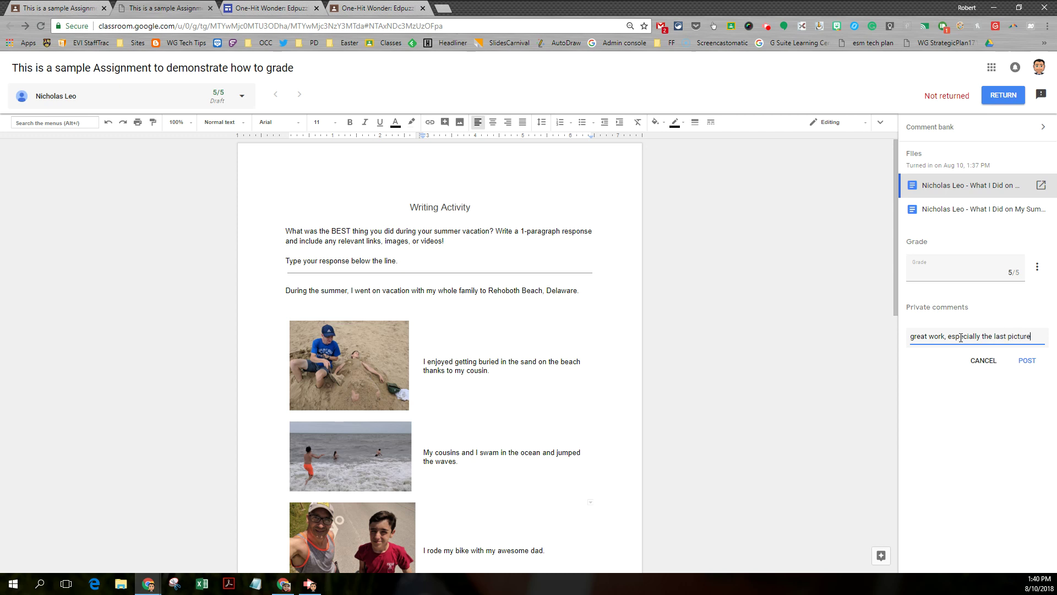
{"action": "type", "text": "scriptoion"}
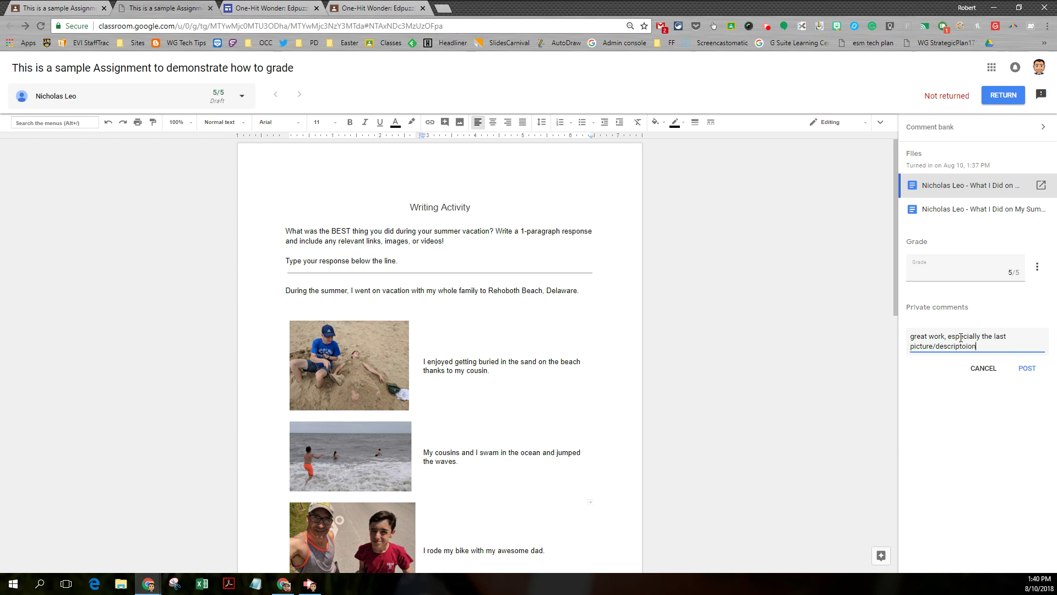
{"action": "key", "text": "BackSpace"}
{"action": "key", "text": "BackSpace"}
{"action": "key", "text": "BackSpace"}
{"action": "key", "text": "BackSpace"}
{"action": "left_click", "coordinate": [1030, 371]}
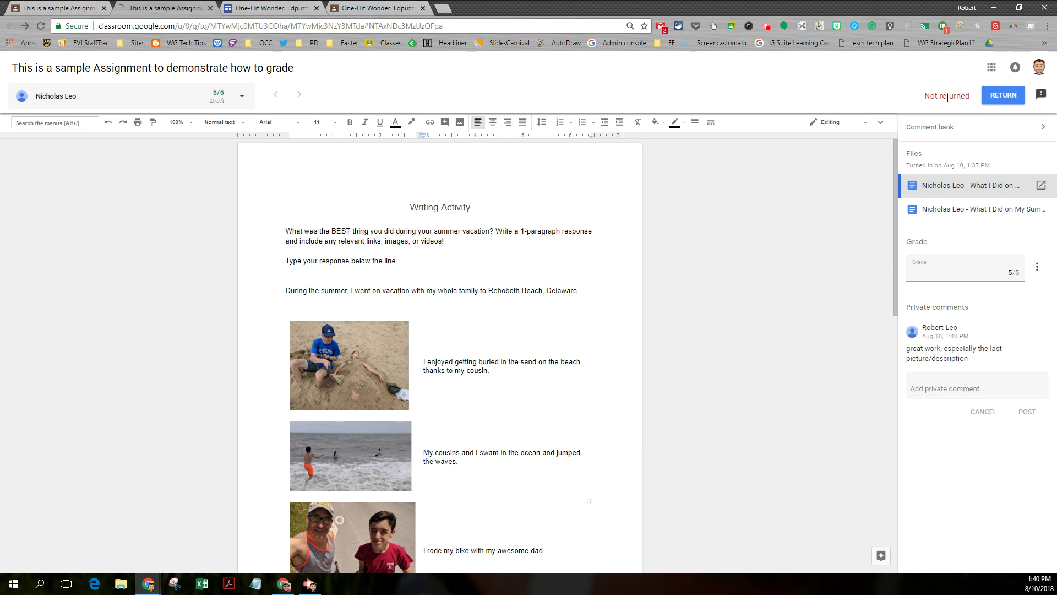
Return the 5/5 graded vacation doc to the student
{"action": "left_click", "coordinate": [1003, 96]}
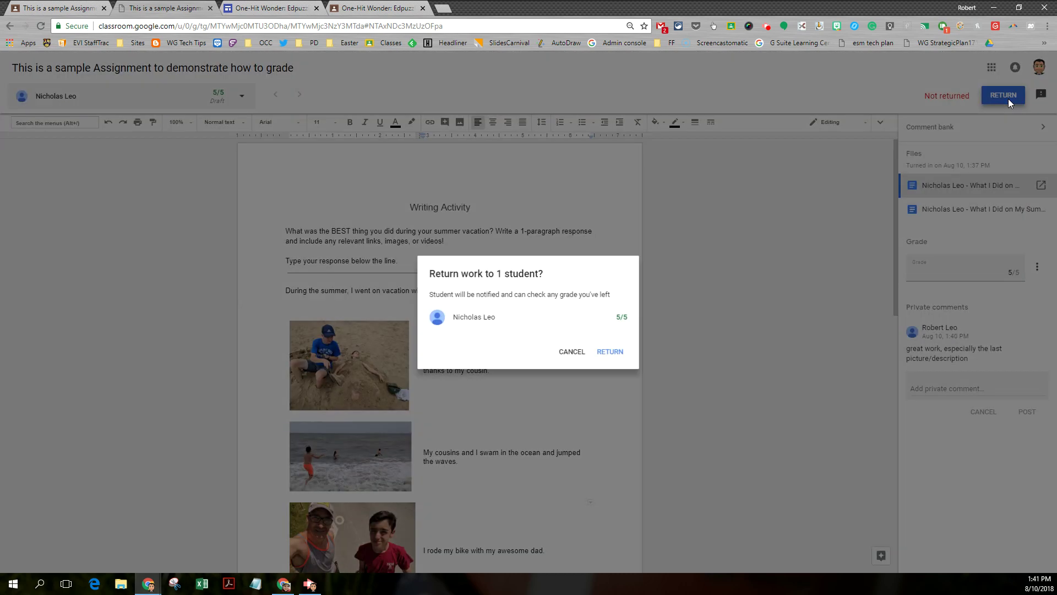
{"action": "left_click", "coordinate": [607, 356]}
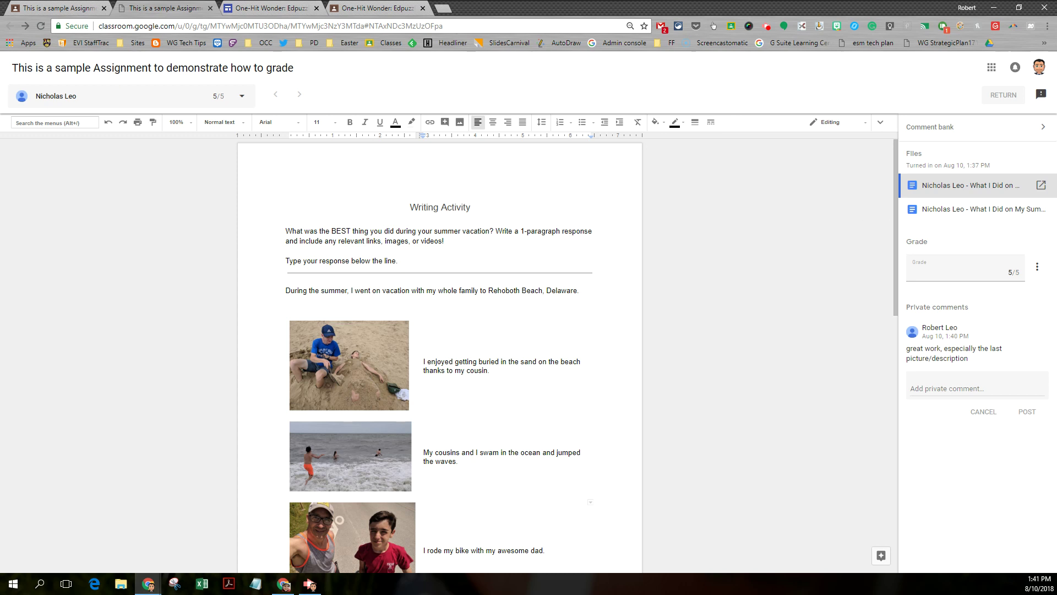
In the student's browser window, open the sample assignment from Classwork to see the 5/5 grade
{"action": "left_click", "coordinate": [64, 11]}
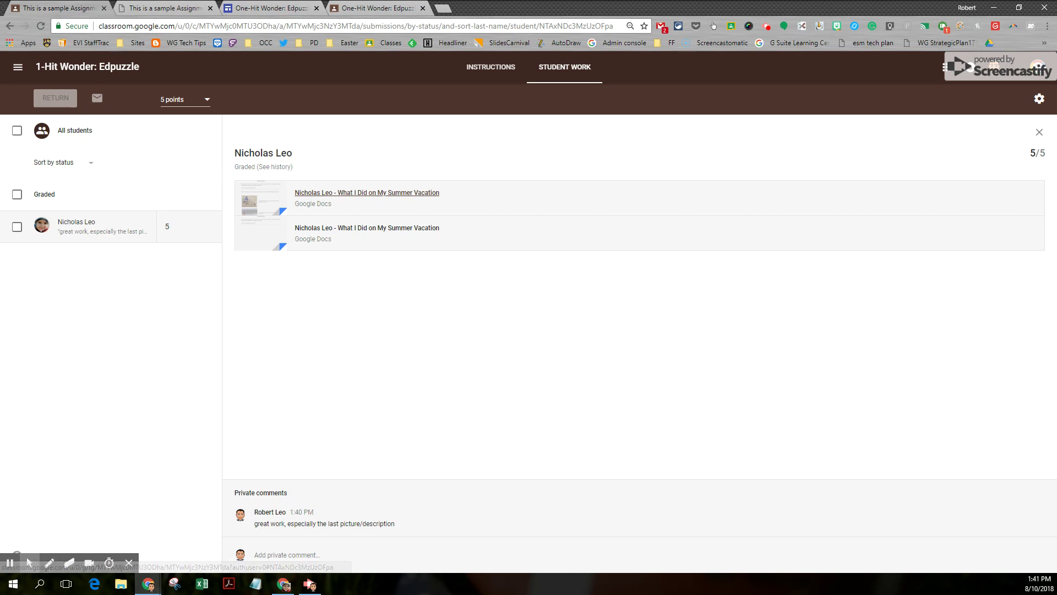
{"action": "left_click", "coordinate": [283, 584]}
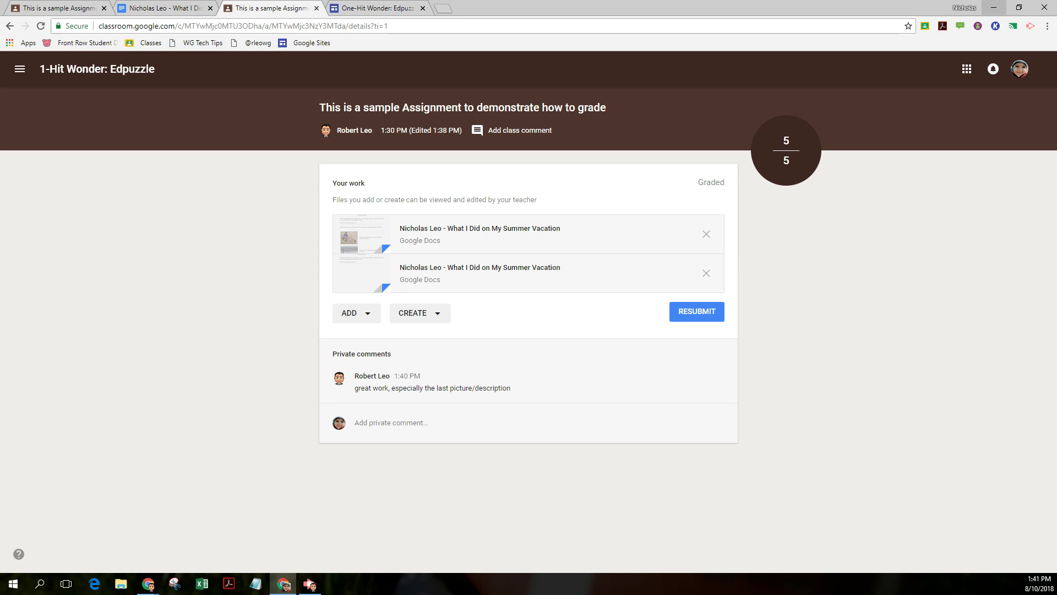
{"action": "left_click", "coordinate": [132, 70]}
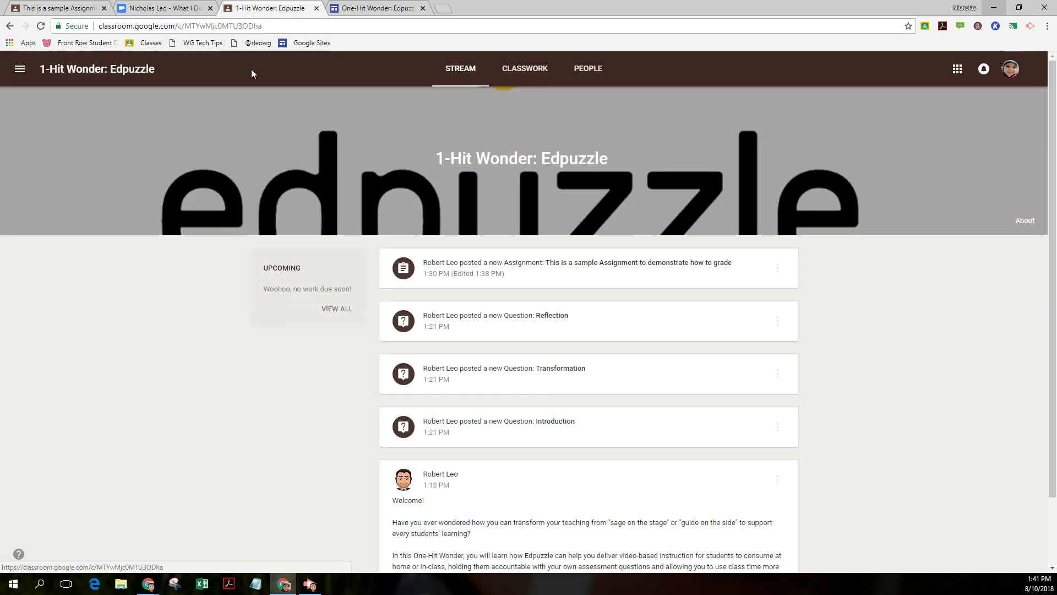
{"action": "left_click", "coordinate": [498, 69]}
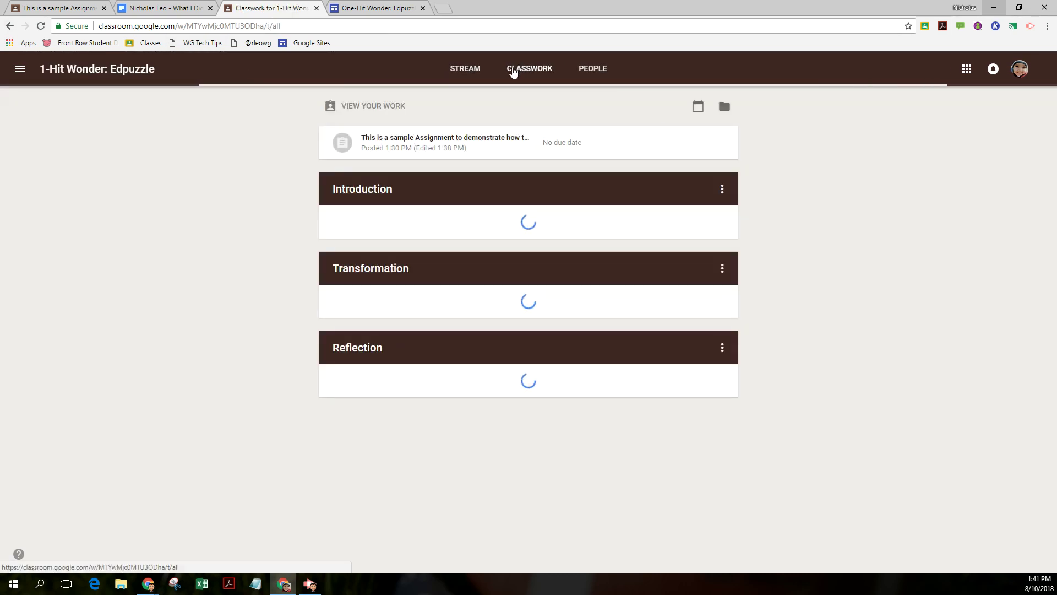
{"action": "left_click", "coordinate": [468, 142]}
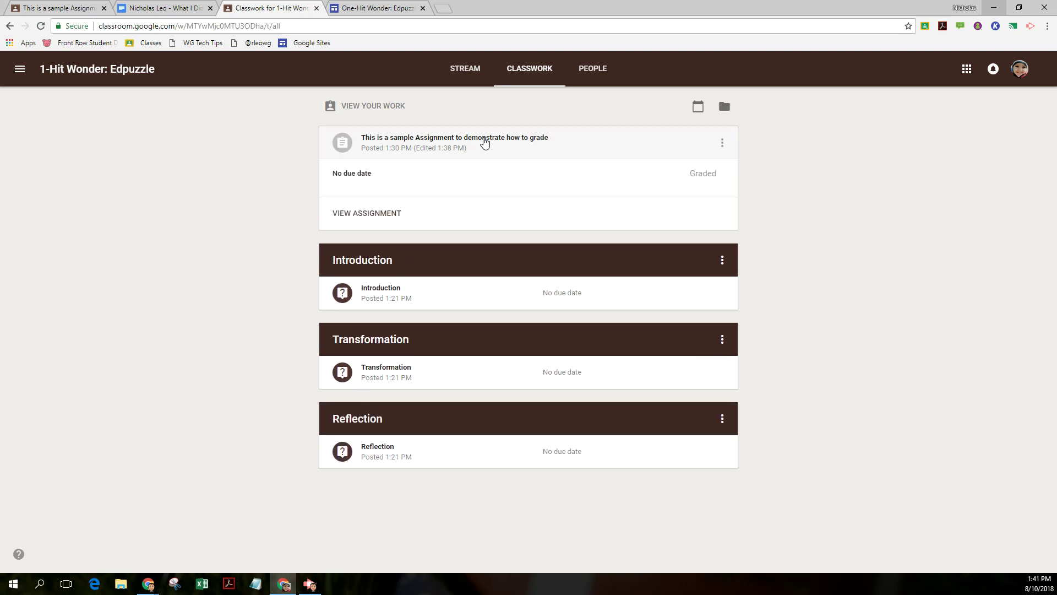
{"action": "left_click", "coordinate": [352, 215]}
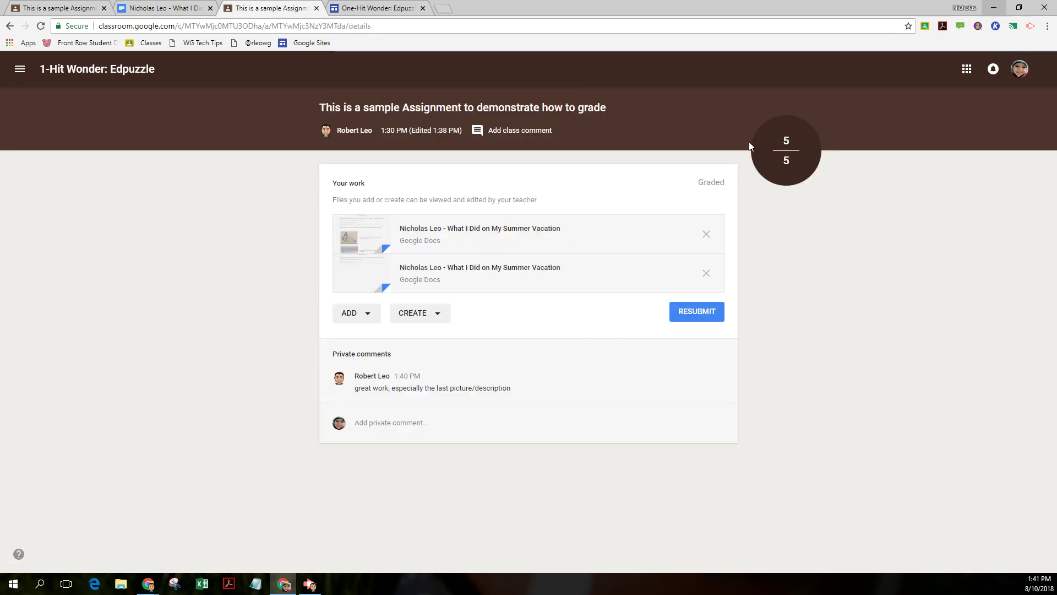
Attach My Video.mp4 from the Downloads folder to the student's work
{"action": "left_click", "coordinate": [371, 319]}
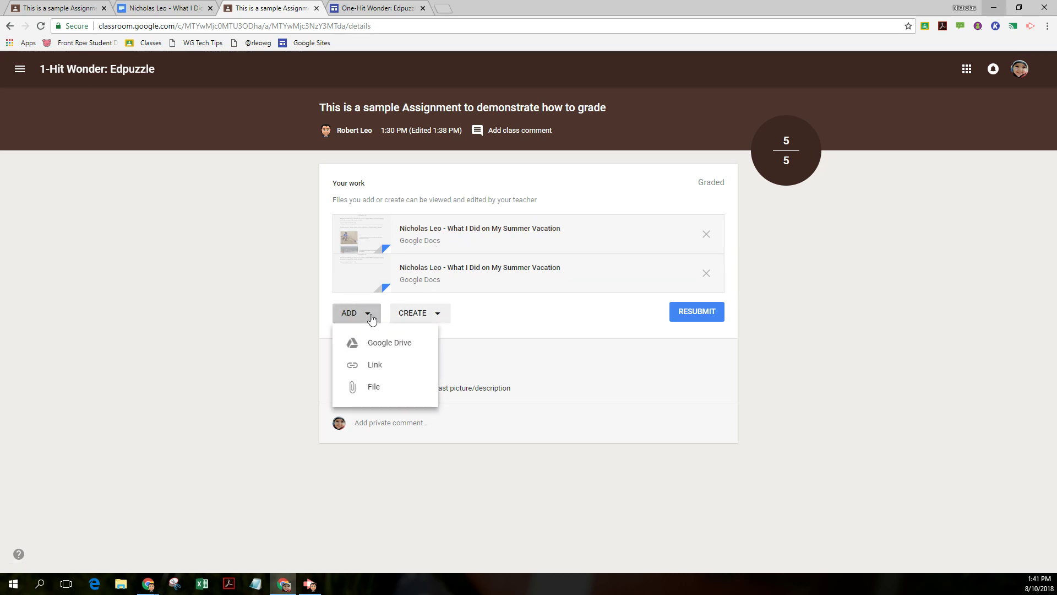
{"action": "left_click", "coordinate": [367, 388]}
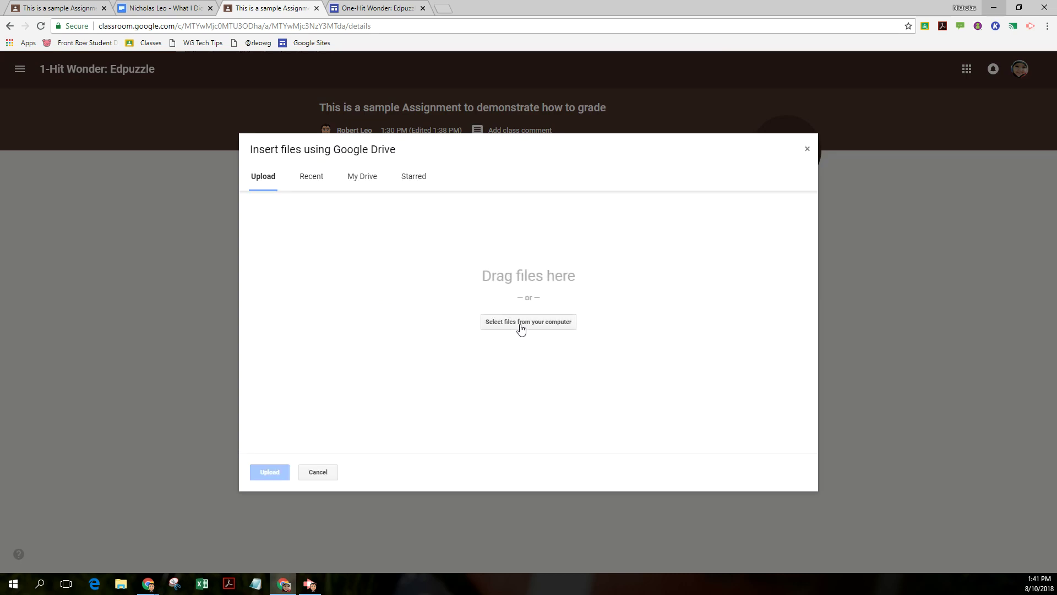
{"action": "left_click", "coordinate": [521, 322]}
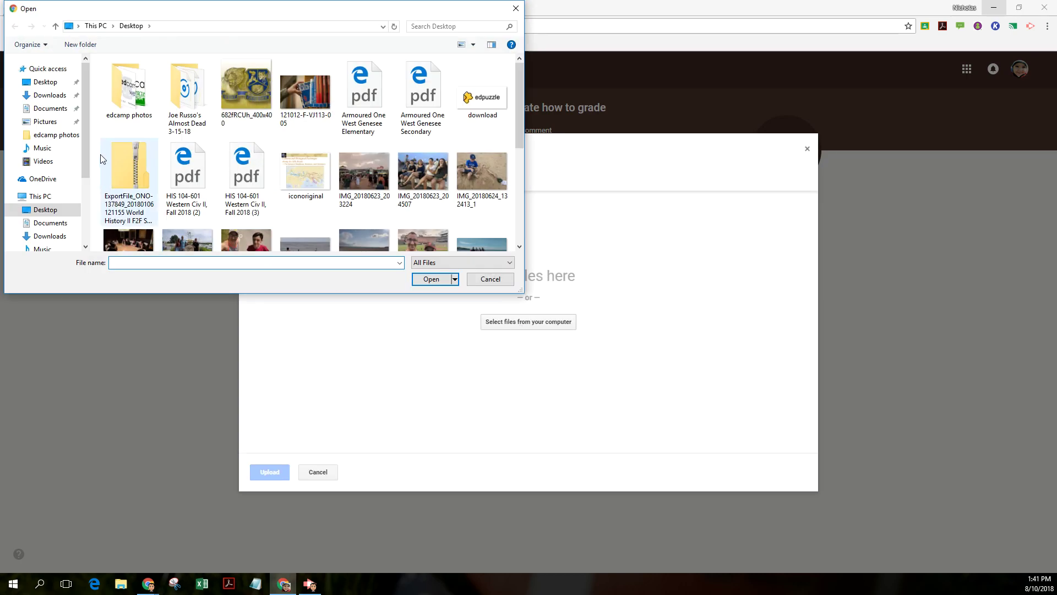
{"action": "left_click", "coordinate": [50, 236]}
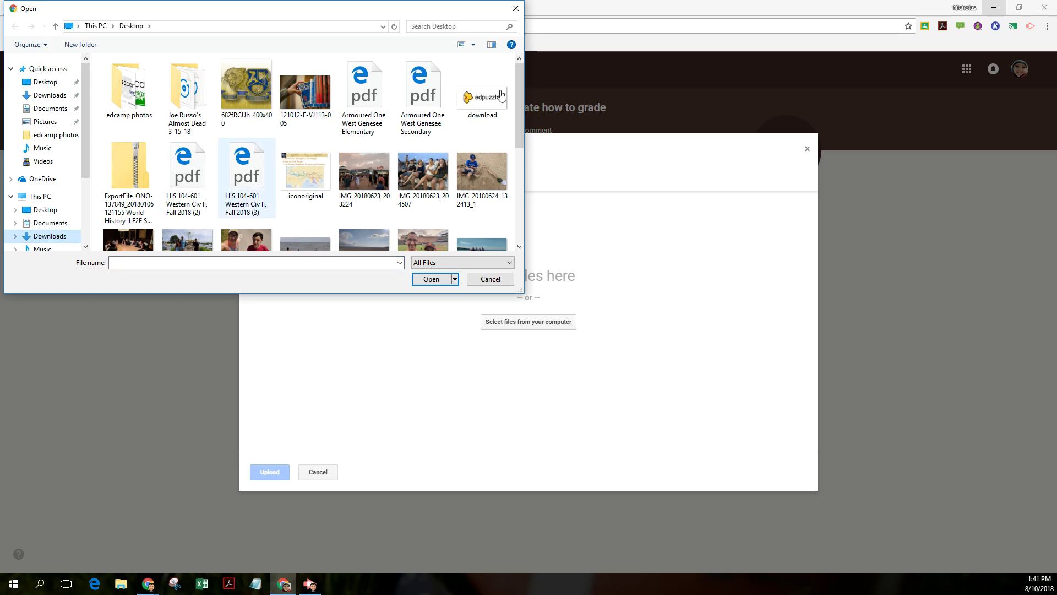
{"action": "scroll", "coordinate": [519, 90], "scroll_direction": "down", "scroll_amount": 5}
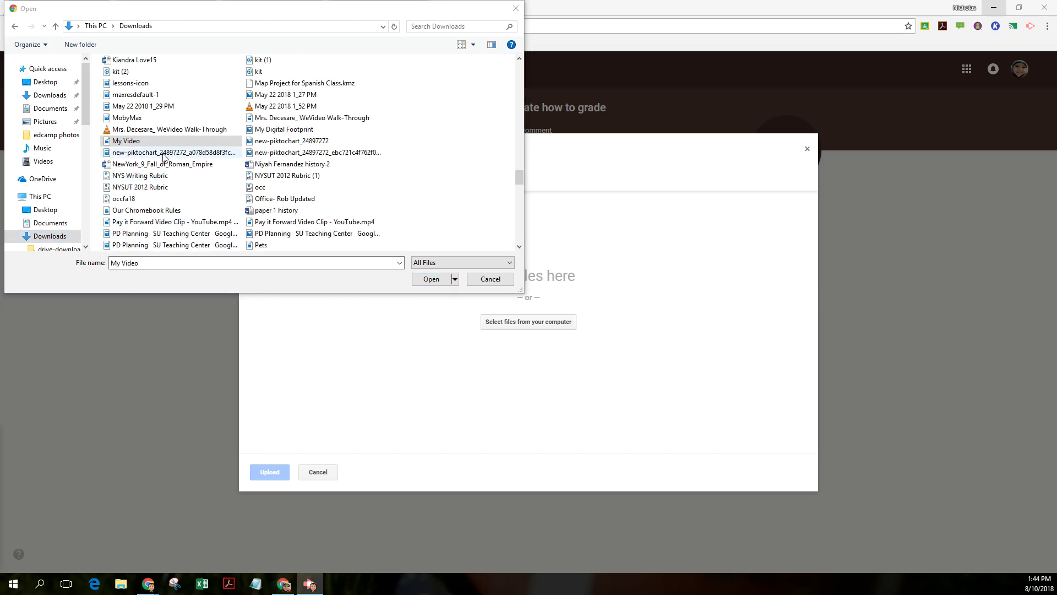
{"action": "double_click", "coordinate": [138, 146]}
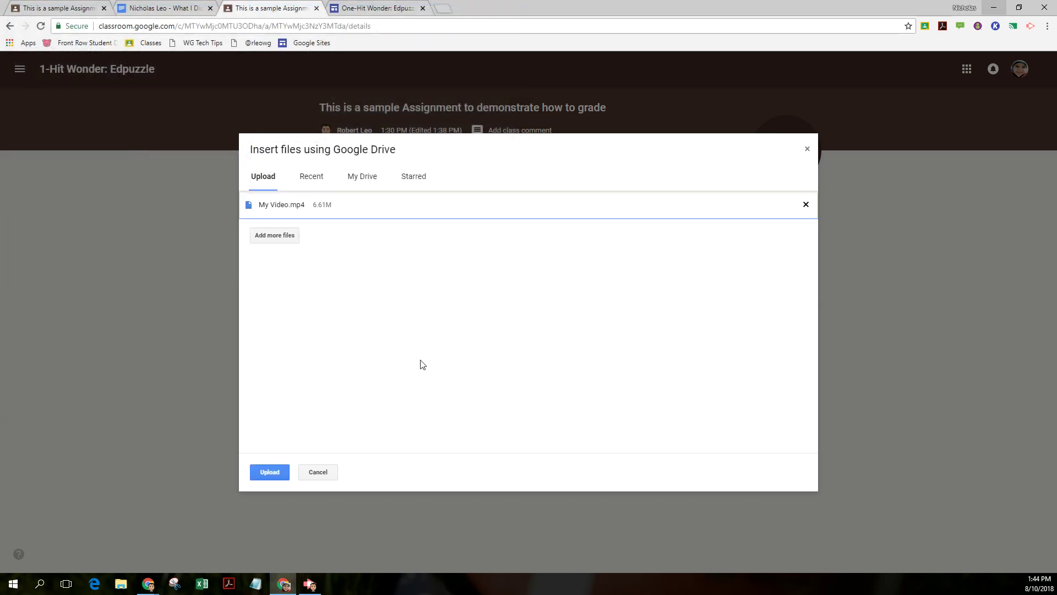
{"action": "left_click", "coordinate": [262, 472]}
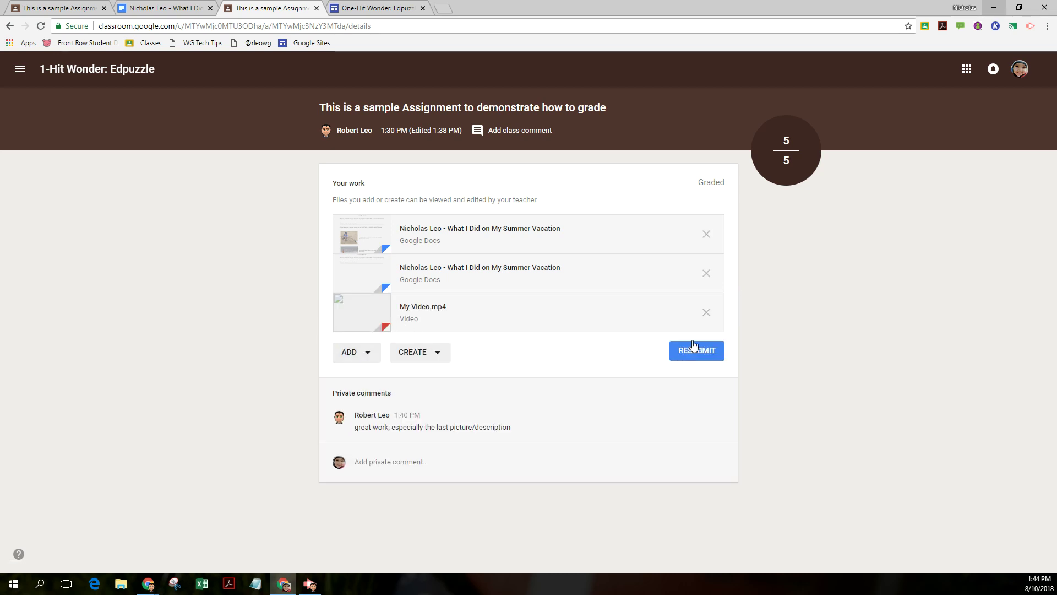
Remove the duplicate doc, close the extra Docs tab and resubmit the doc and video
{"action": "left_click", "coordinate": [674, 350]}
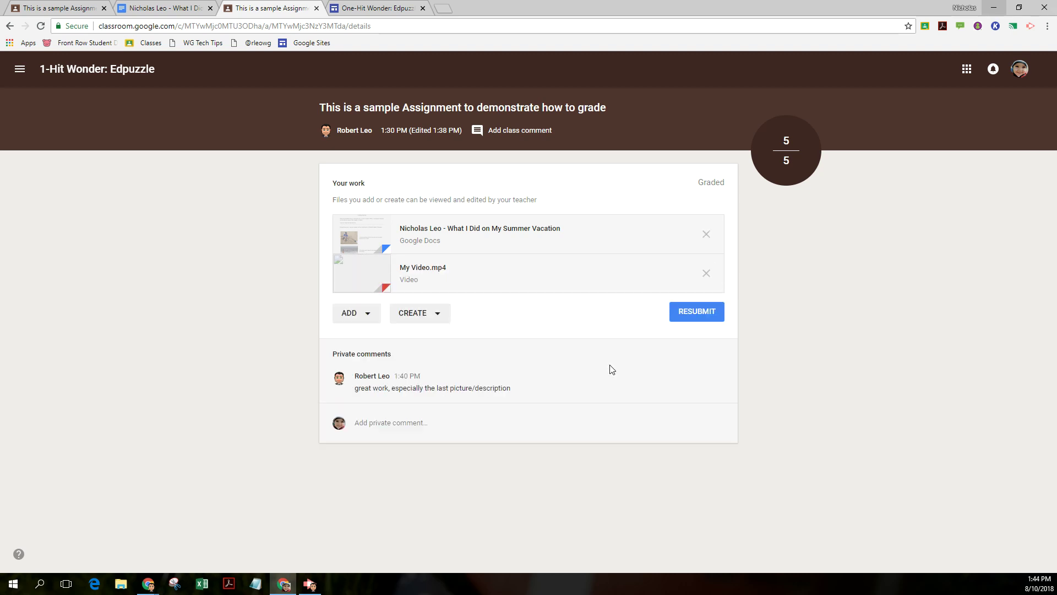
{"action": "left_click", "coordinate": [702, 314]}
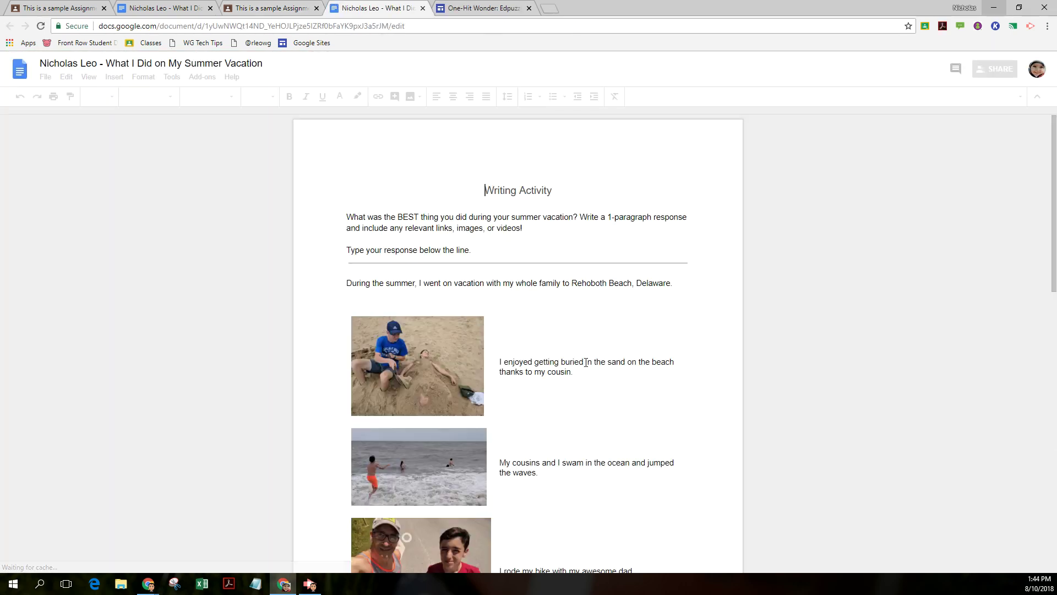
{"action": "left_click", "coordinate": [422, 8]}
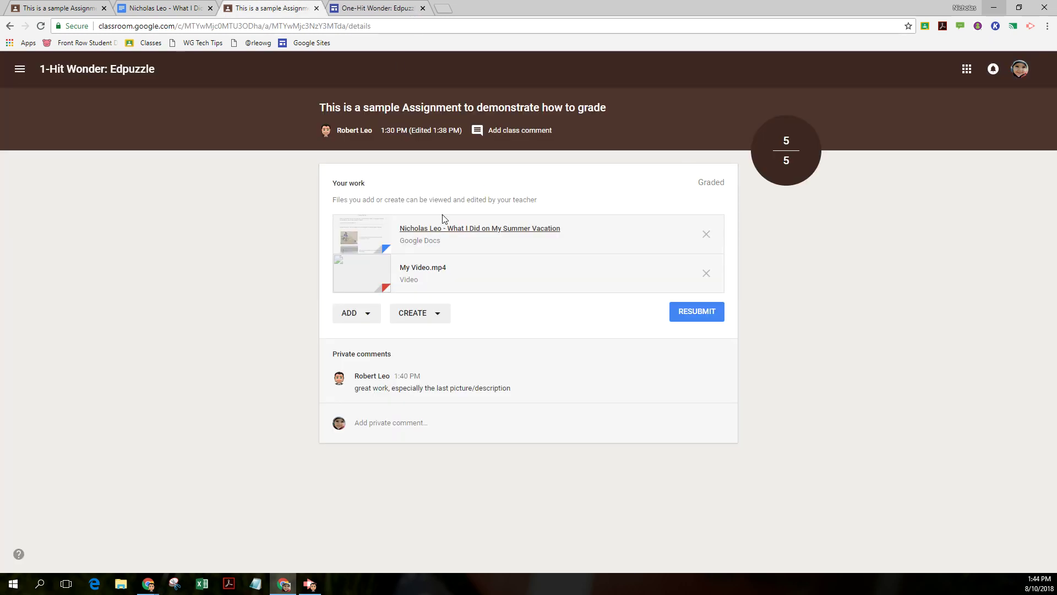
{"action": "left_click", "coordinate": [697, 309]}
{"action": "left_click", "coordinate": [662, 369]}
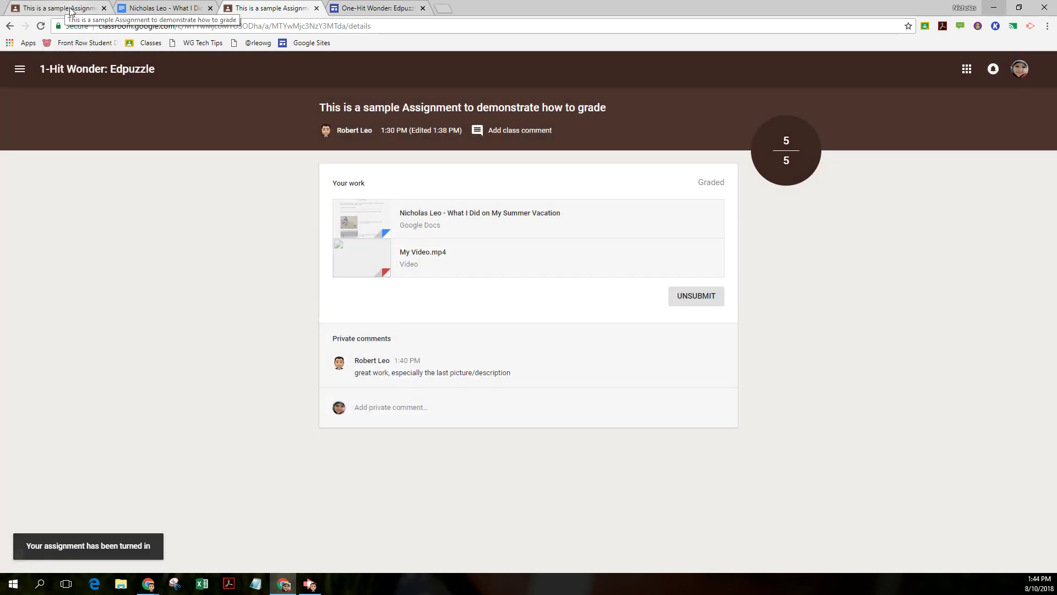
Resubmit the doc and video from the other assignment tab as well
{"action": "left_click", "coordinate": [71, 9]}
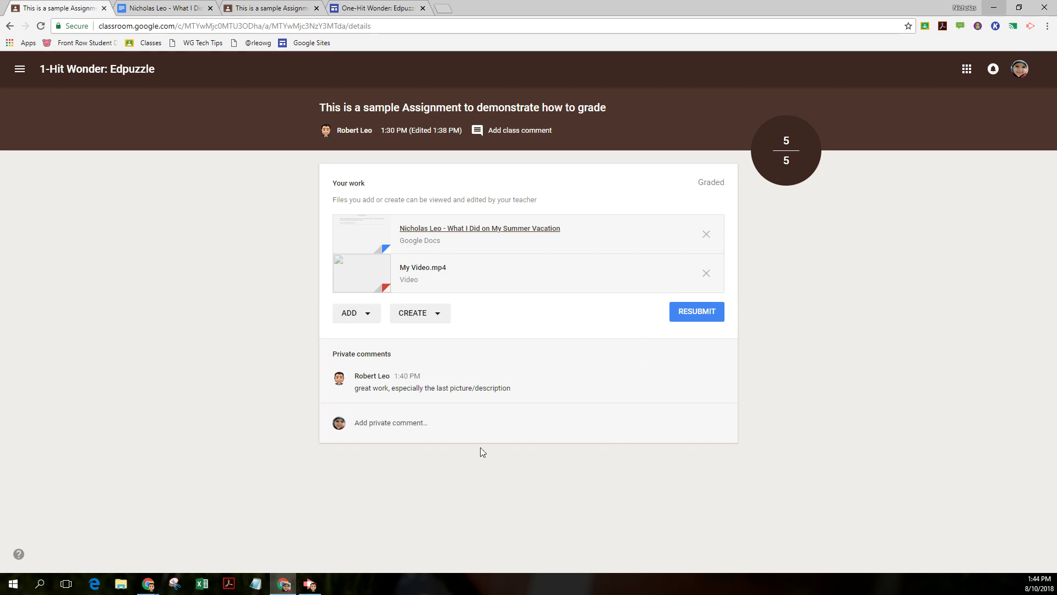
{"action": "left_click", "coordinate": [692, 312]}
{"action": "left_click", "coordinate": [669, 368]}
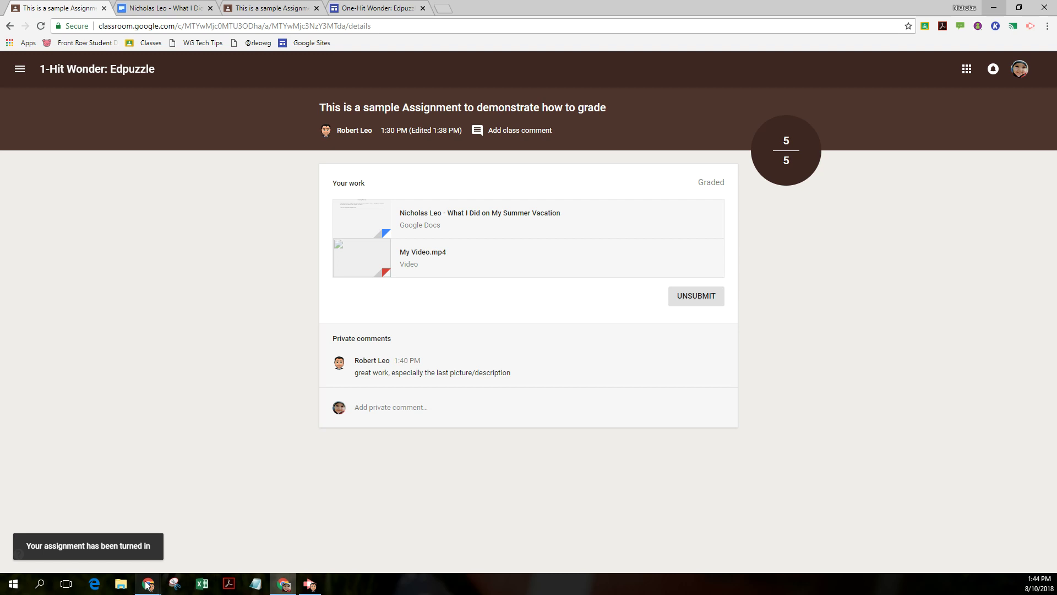
{"action": "mouse_move", "coordinate": [147, 585]}
{"action": "left_click", "coordinate": [297, 545]}
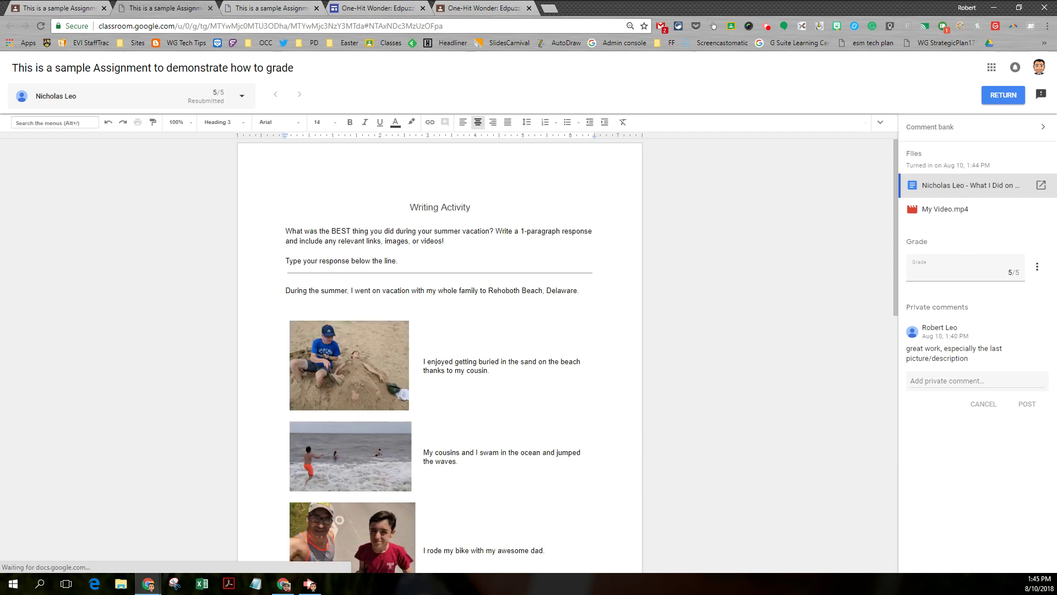
{"action": "left_click", "coordinate": [944, 212]}
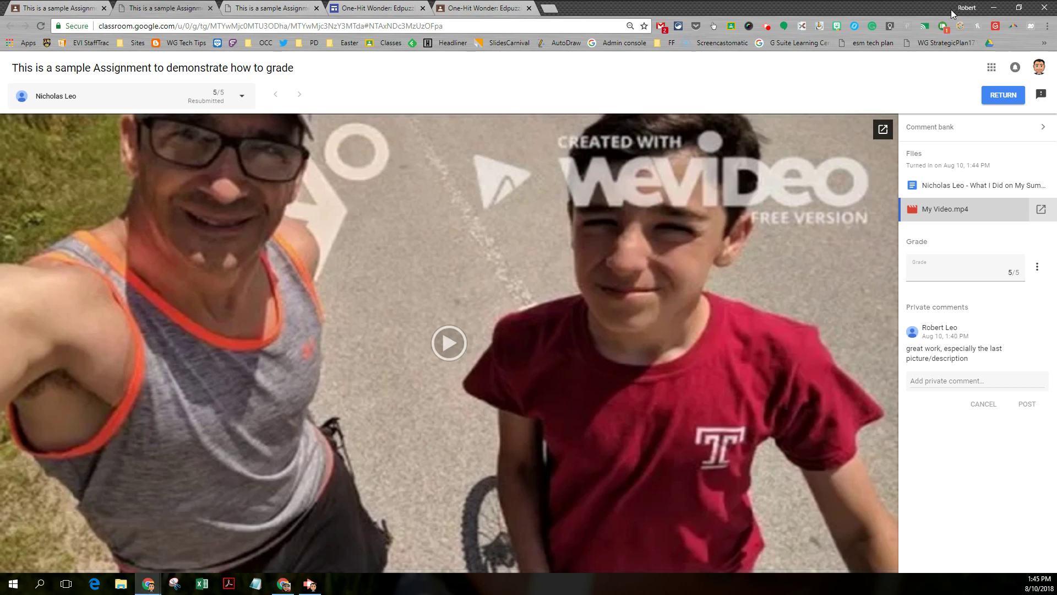
{"action": "key", "text": "alt+Tab"}
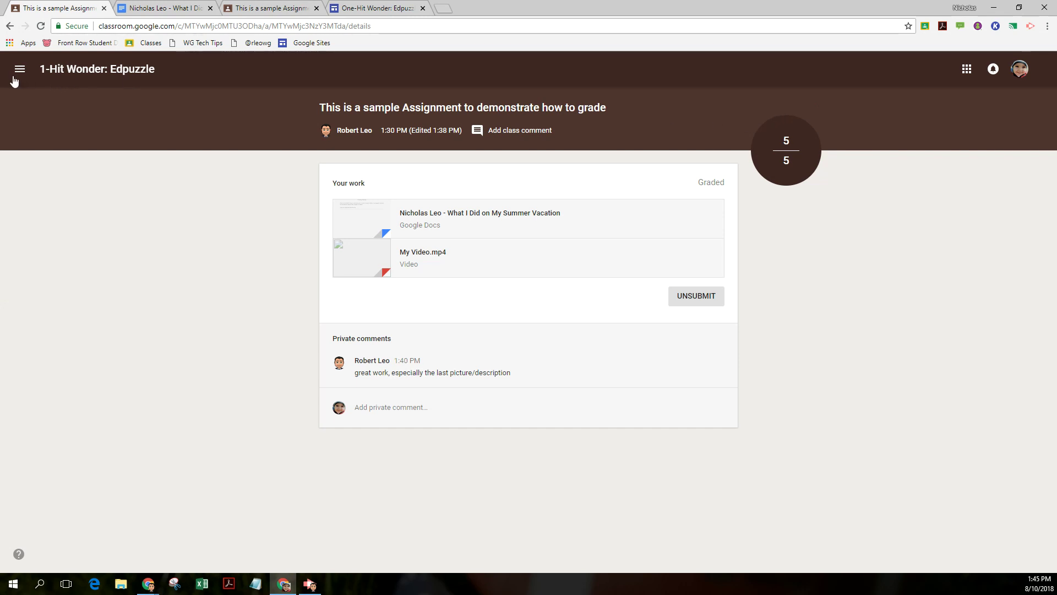
Open the Classwork page of the 1-Hit Wonder: Edpuzzle class
{"action": "left_click", "coordinate": [60, 76]}
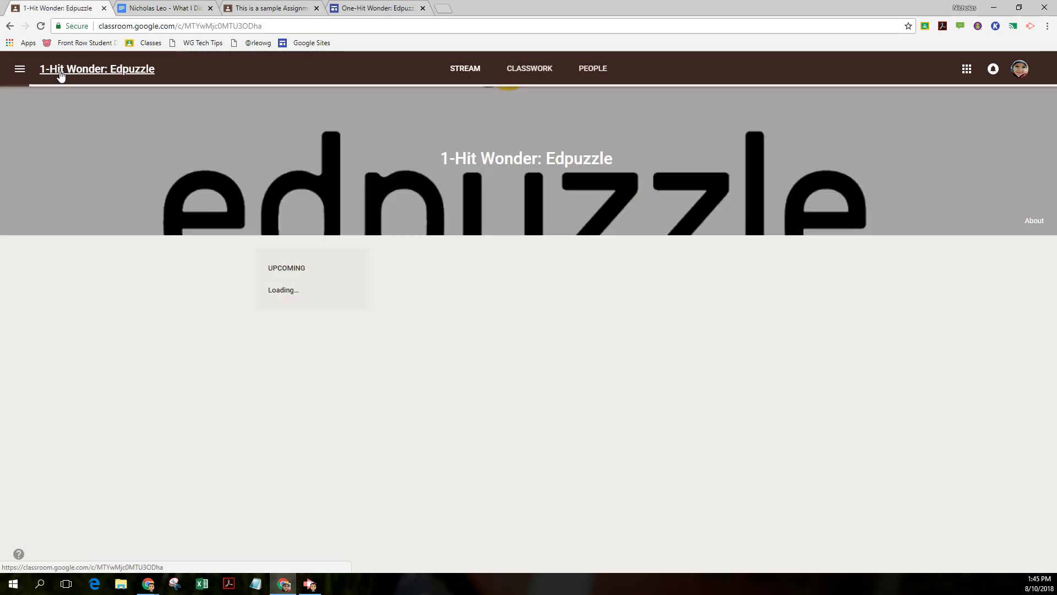
{"action": "left_click", "coordinate": [528, 68]}
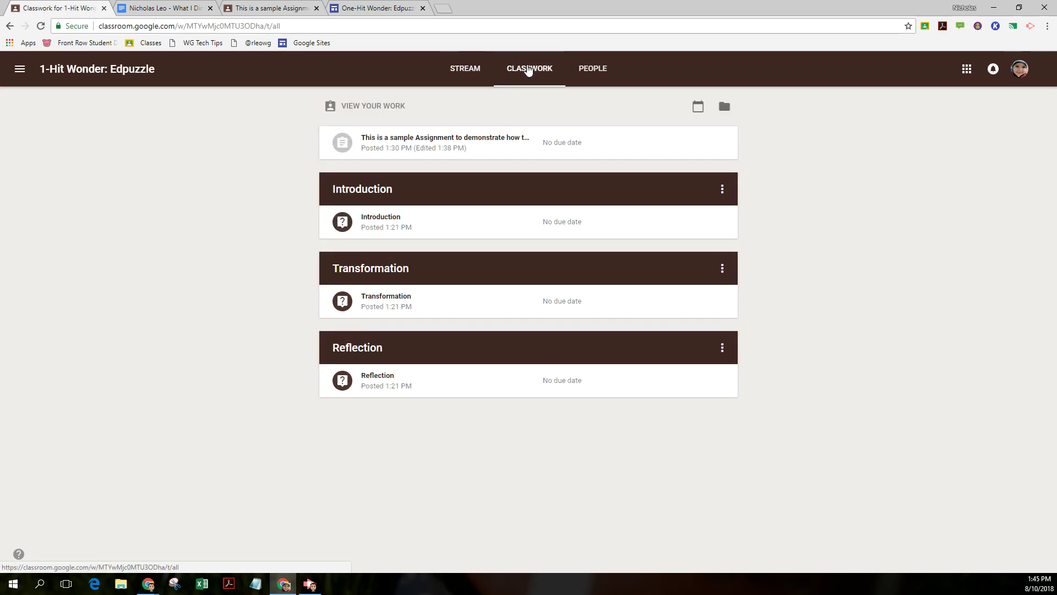